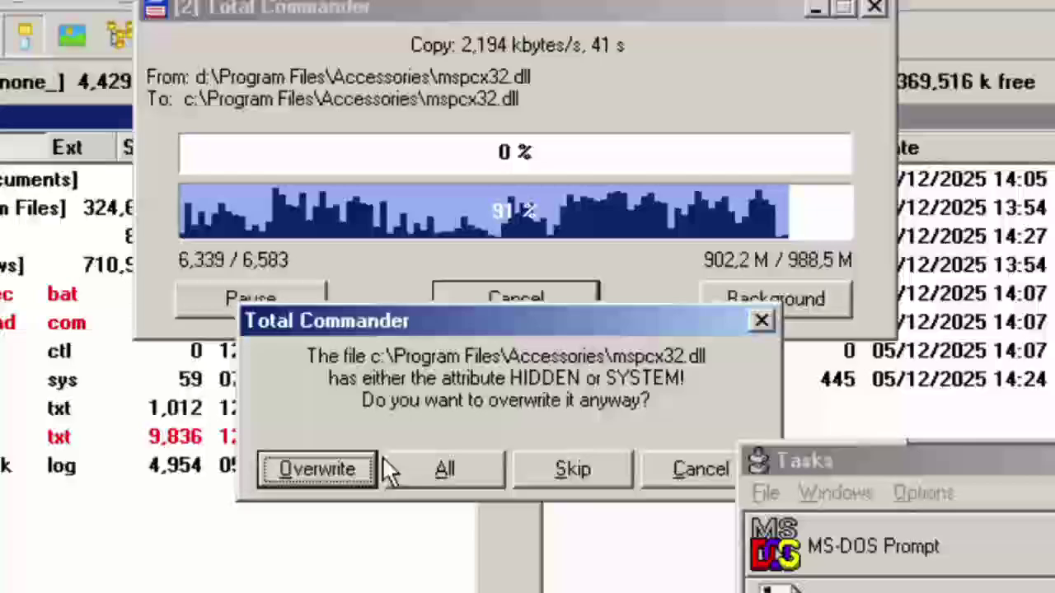
# - Overwrite all hidden or system files during the copy from D: to C:, and skip every file whose access is denied
pyautogui.click(383, 460)
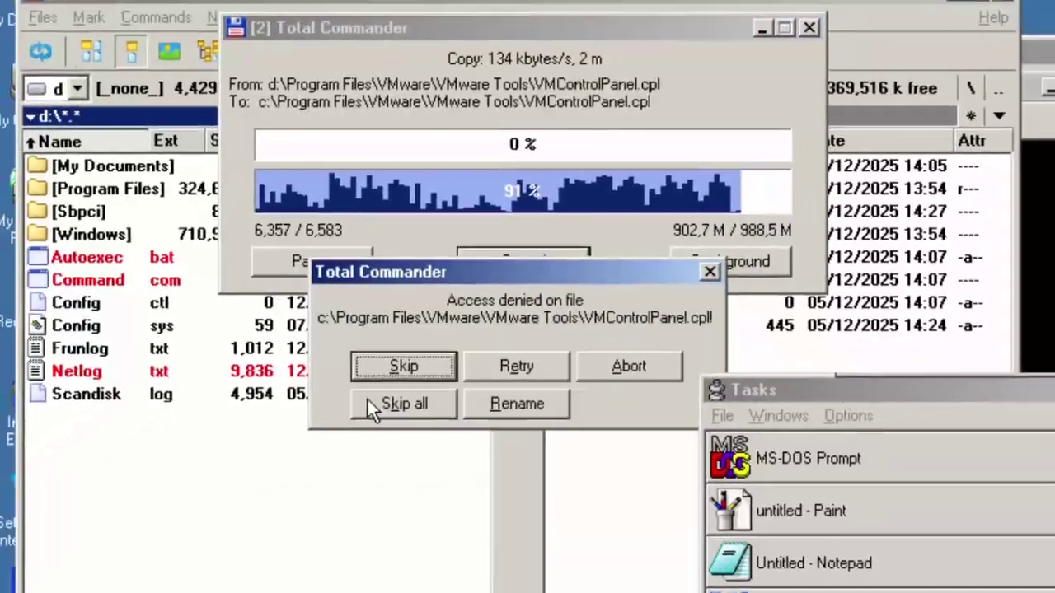
pyautogui.click(371, 406)
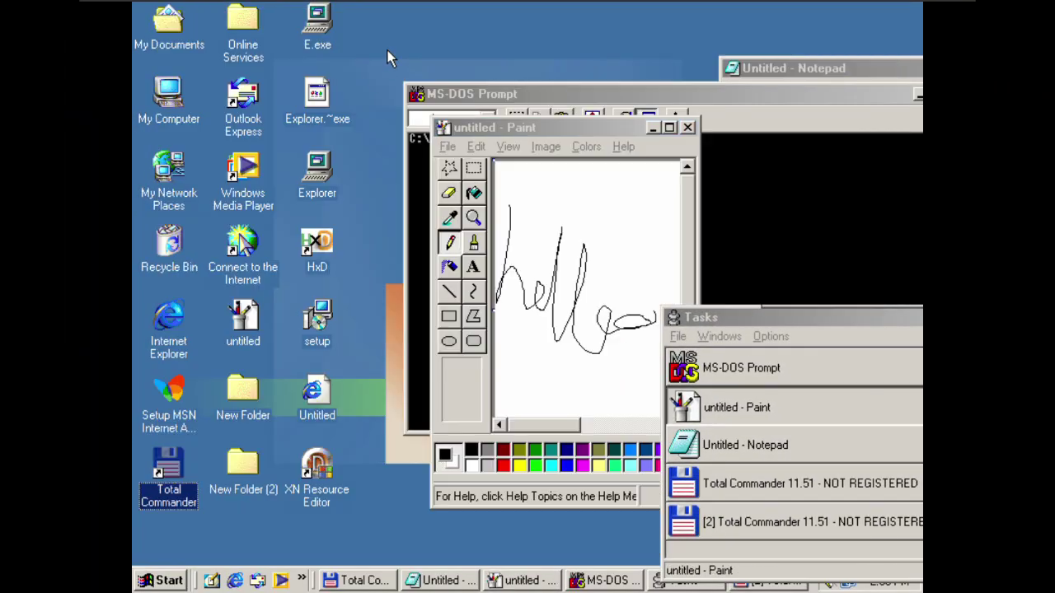
# - Browse the appearance colour schemes in Display Properties and close the dialog without applying one
pyautogui.press('Down')
pyautogui.press('Down')
pyautogui.click(345, 63)
pyautogui.click(361, 309)
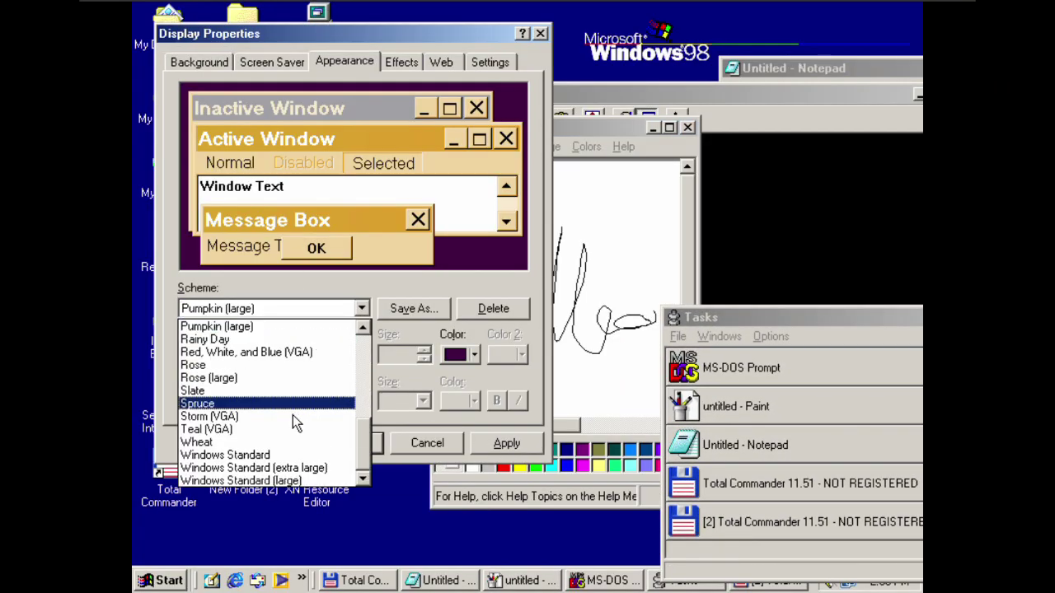
pyautogui.press('Escape')
pyautogui.press('Escape')
# - Try to launch 3DMark 99 Max from the installed programs
pyautogui.press('super')
pyautogui.moveTo(222, 322)
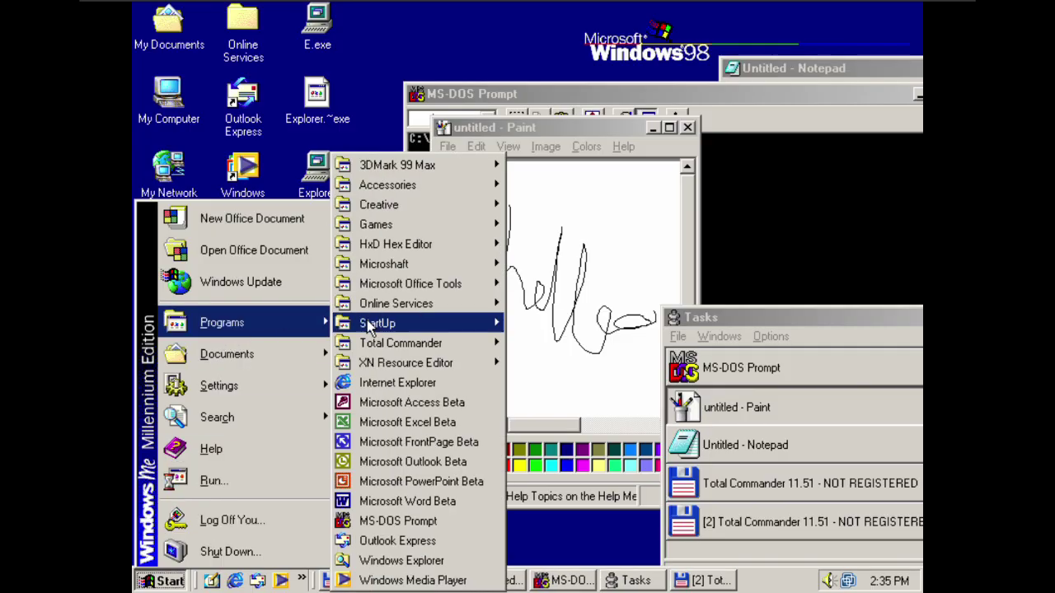
pyautogui.moveTo(400, 163)
pyautogui.click(577, 162)
pyautogui.click(531, 338)
# - Try to launch Microsoft Access Beta from the installed programs and dismiss the shortcut error
pyautogui.press('super')
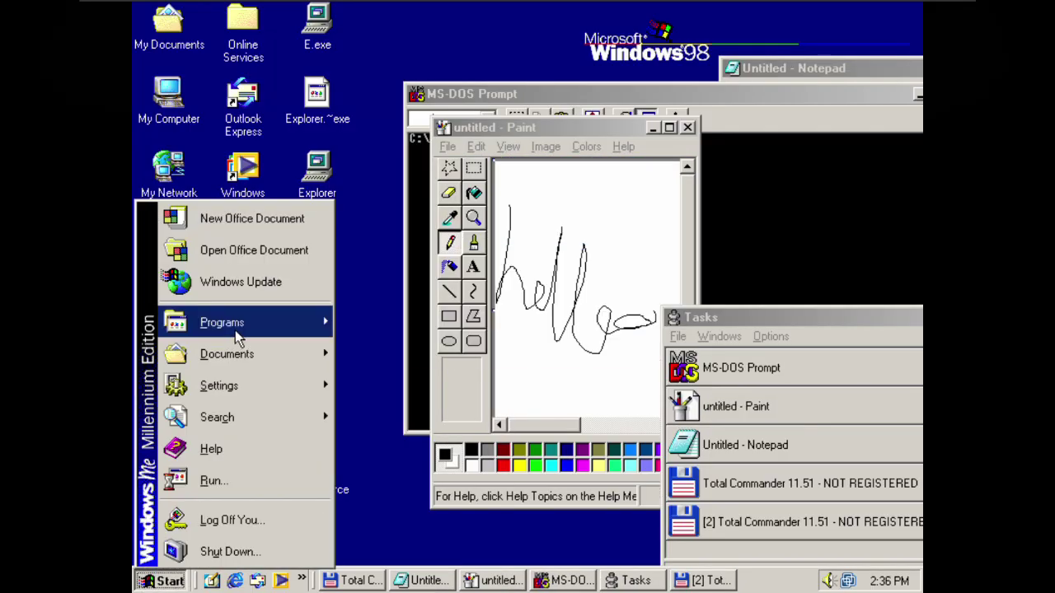
pyautogui.moveTo(236, 329)
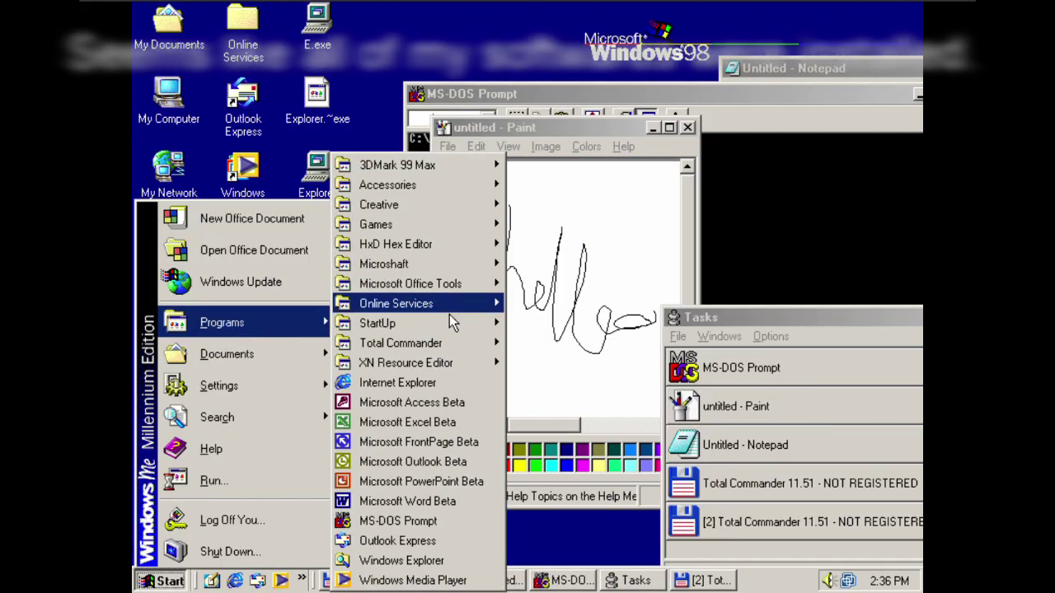
pyautogui.click(449, 403)
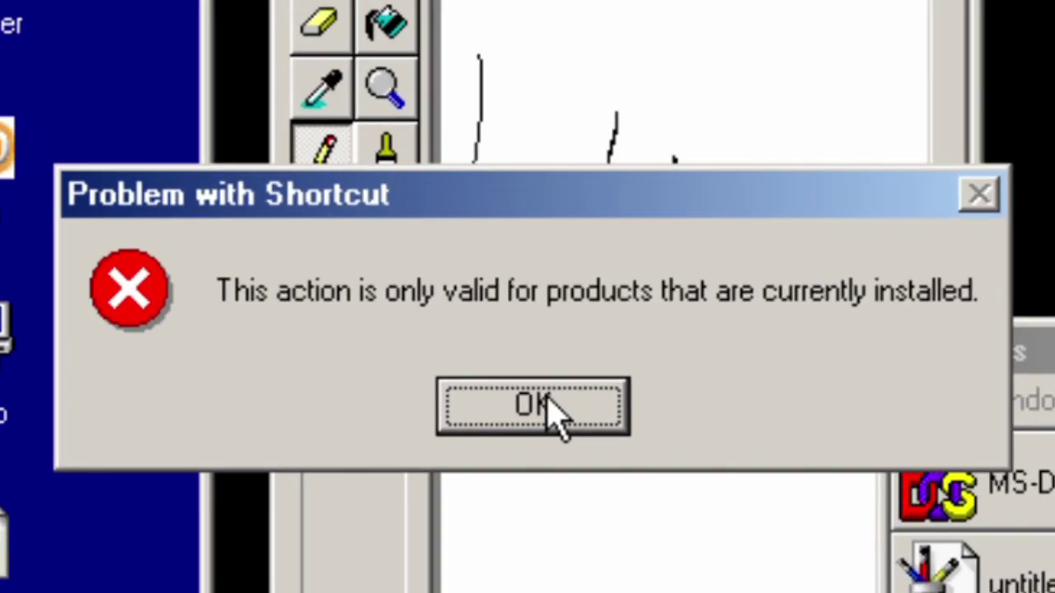
pyautogui.moveTo(548, 410); pyautogui.dragTo(424, 513)
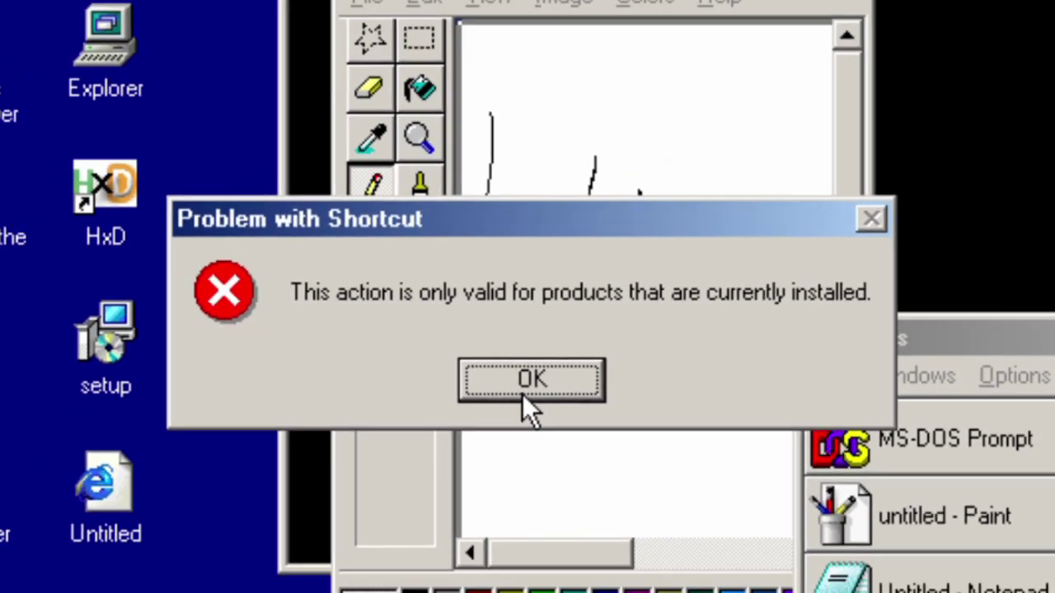
pyautogui.click(533, 405)
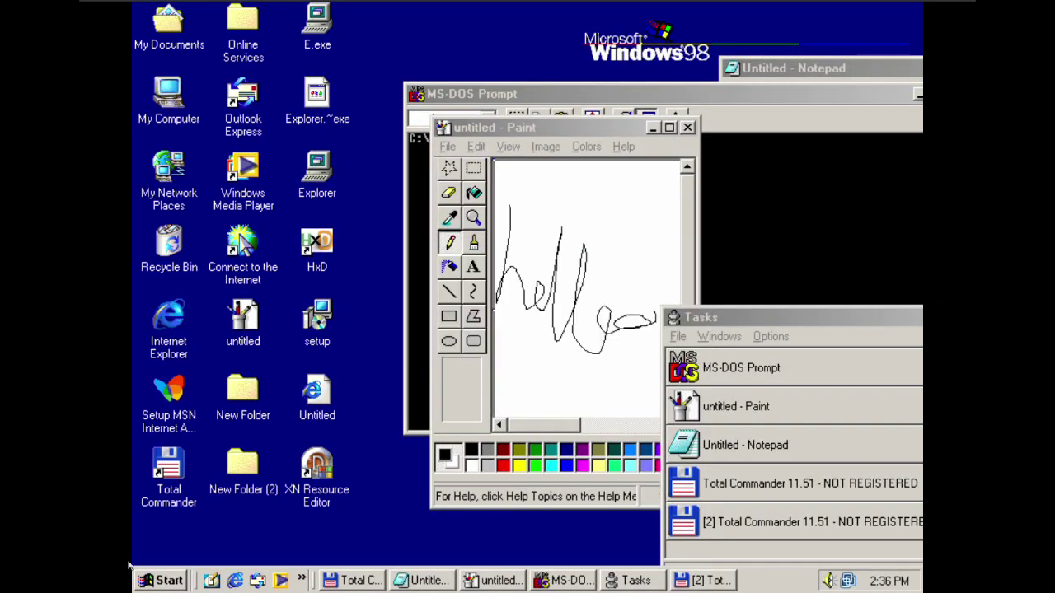
# - Open My Computer, allowing its web content, and go into Local Disk (C:)
pyautogui.doubleClick(173, 95)
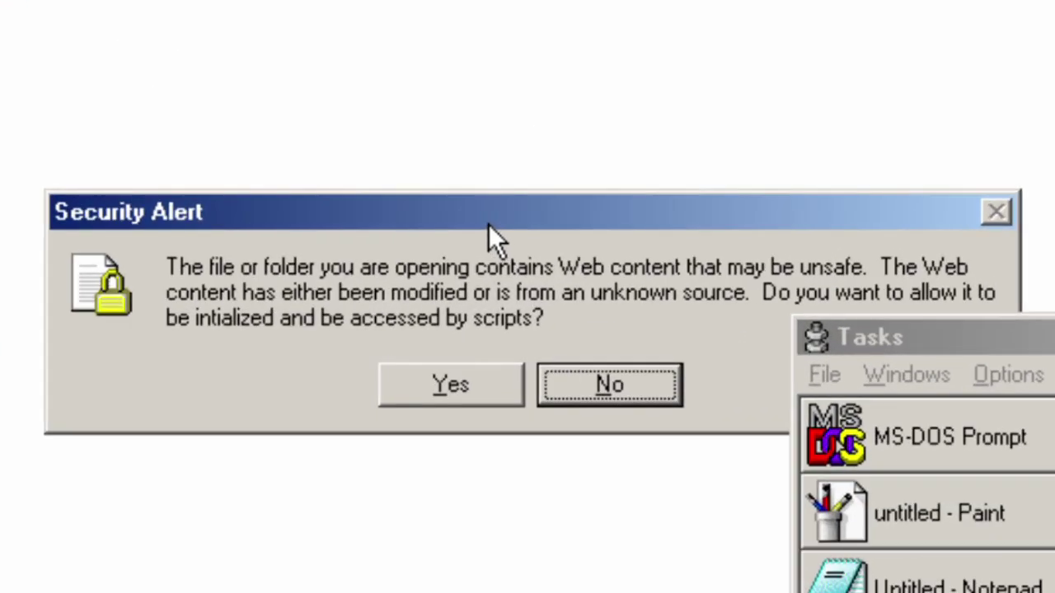
pyautogui.doubleClick(871, 519)
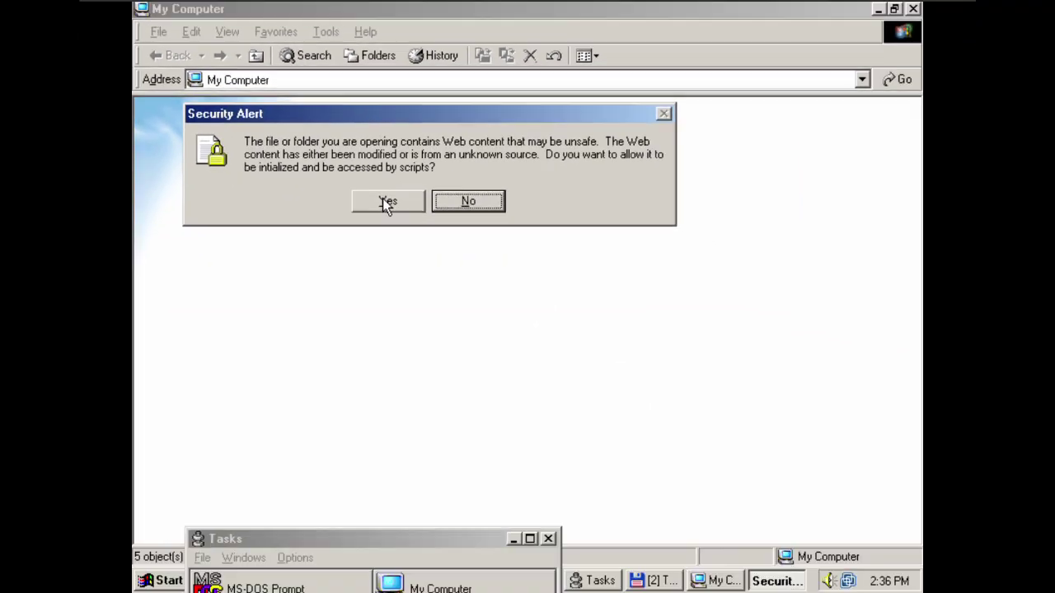
pyautogui.click(423, 272)
pyautogui.doubleClick(588, 138)
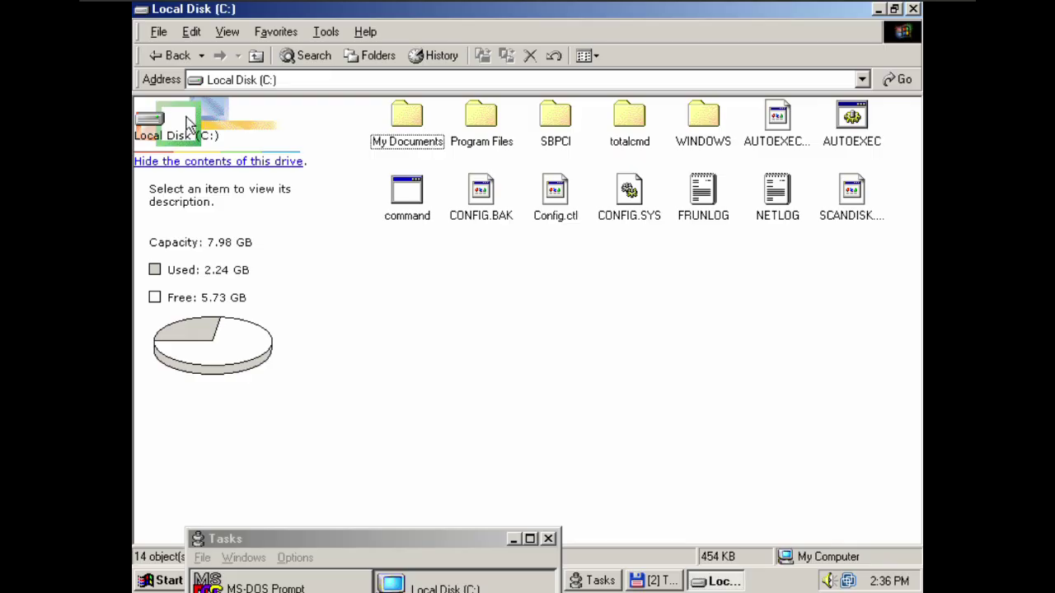
# - Hide the contents of drive C: and show them again, twice
pyautogui.click(228, 162)
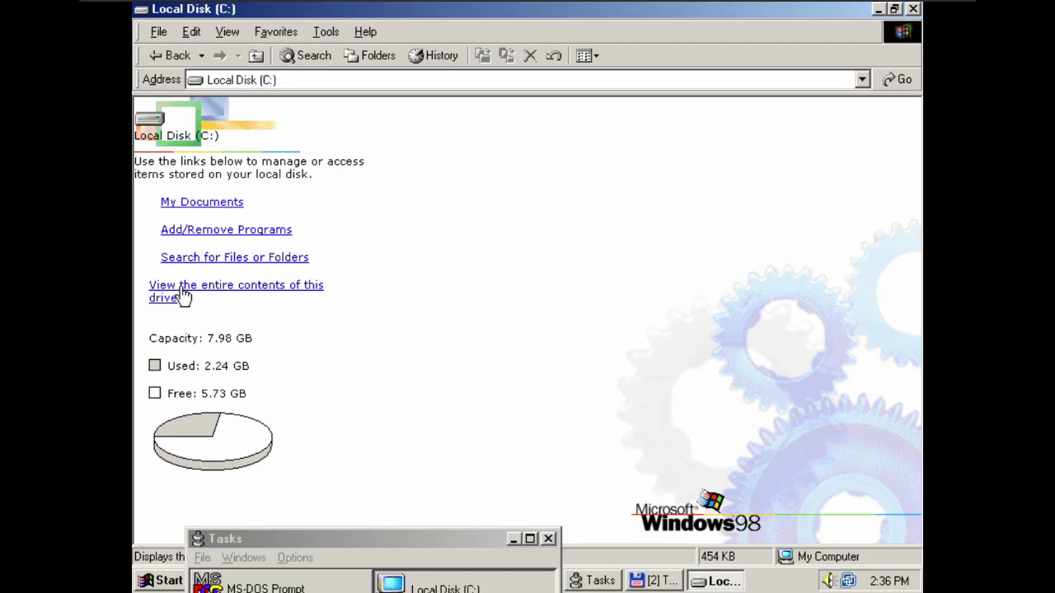
pyautogui.click(221, 290)
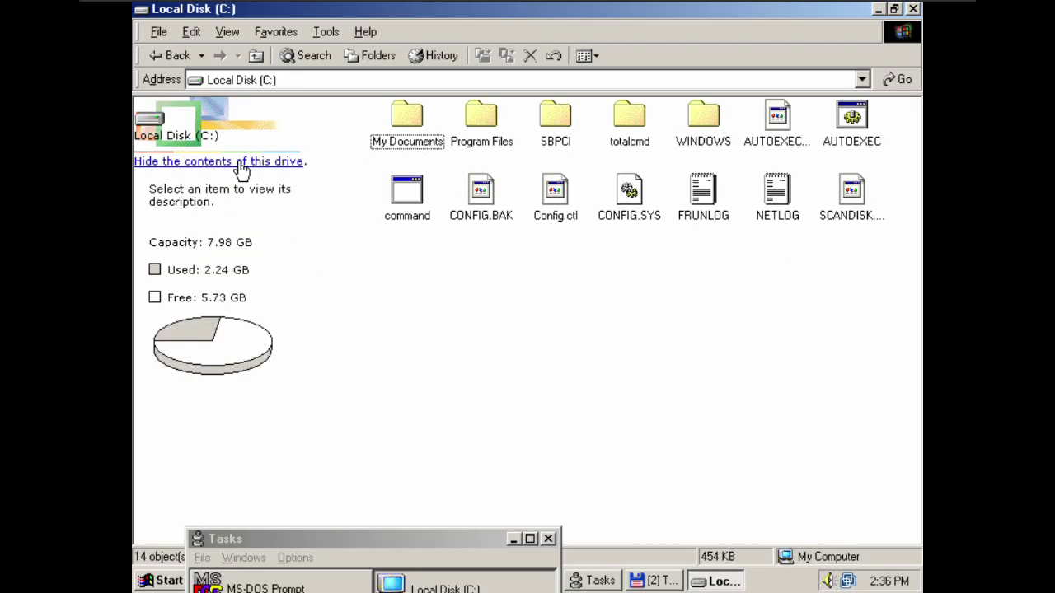
pyautogui.click(239, 161)
pyautogui.click(242, 287)
# - Open the WINDOWS folder, allow its web content and display its entire contents
pyautogui.doubleClick(698, 124)
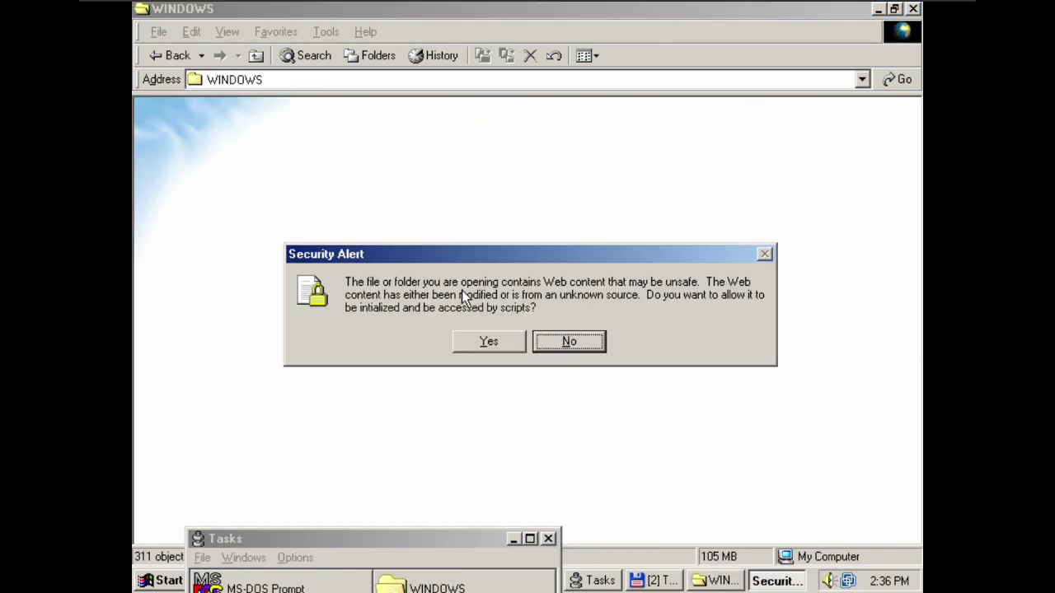
pyautogui.click(486, 342)
pyautogui.click(191, 298)
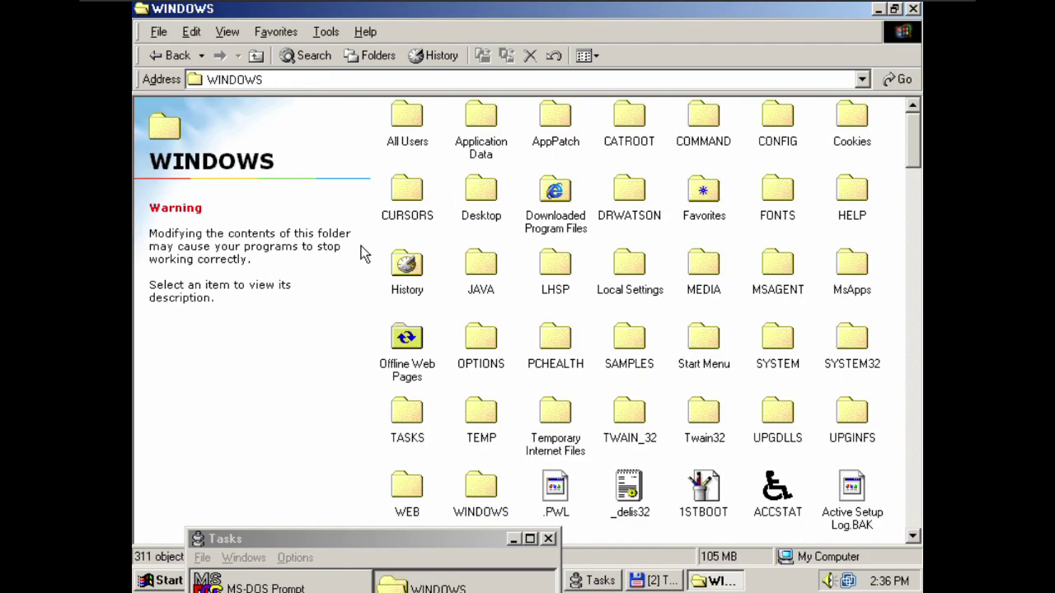
# - Run PMRES from the WINDOWS folder twice, closing the Power Management message each time
pyautogui.scroll(-15, 722, 350)
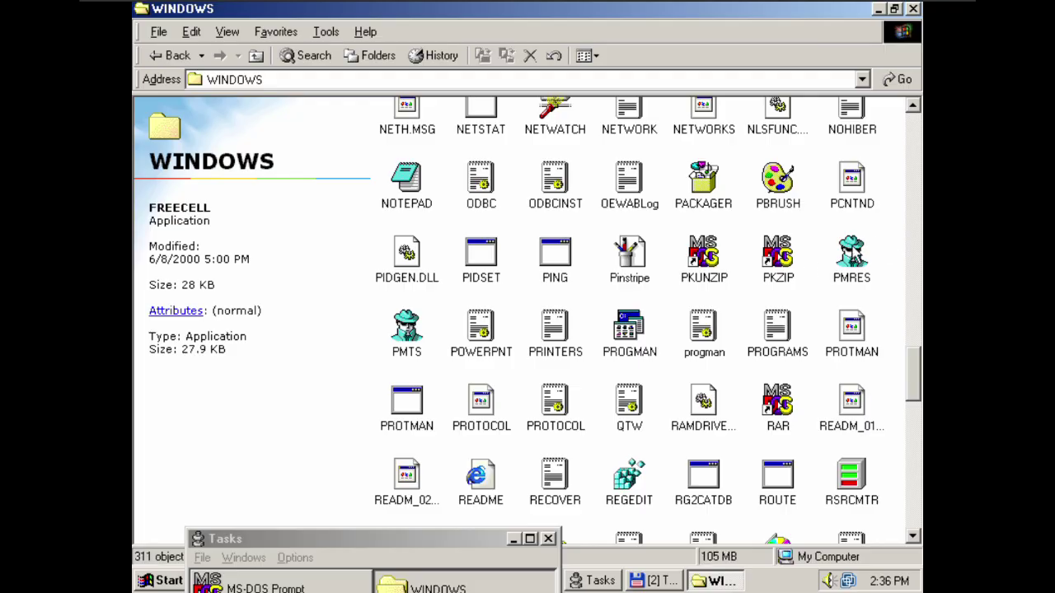
pyautogui.click(865, 248)
pyautogui.doubleClick(866, 248)
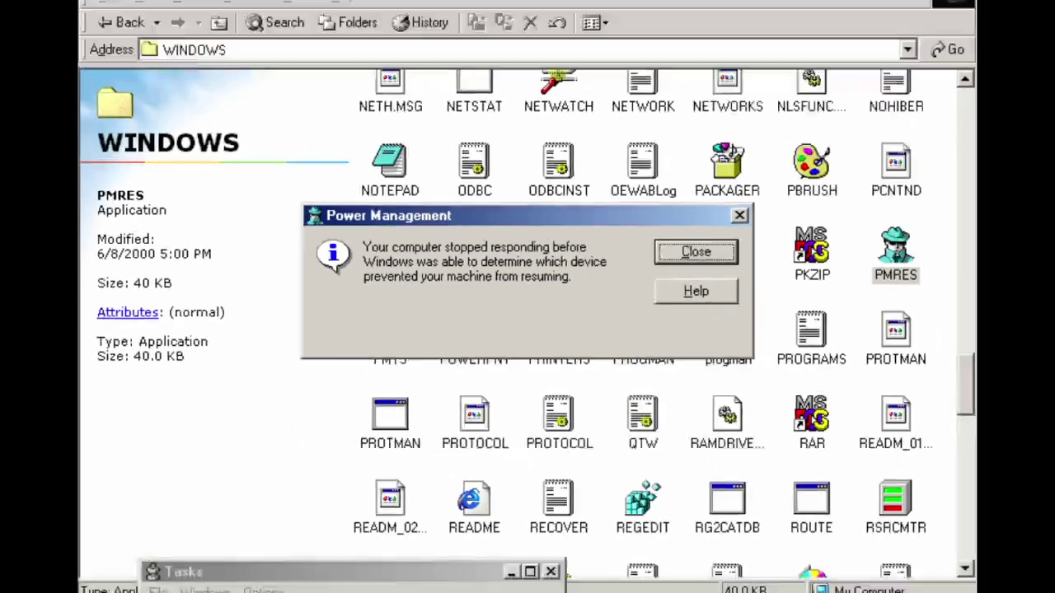
pyautogui.click(334, 533)
pyautogui.moveTo(333, 532); pyautogui.dragTo(414, 513)
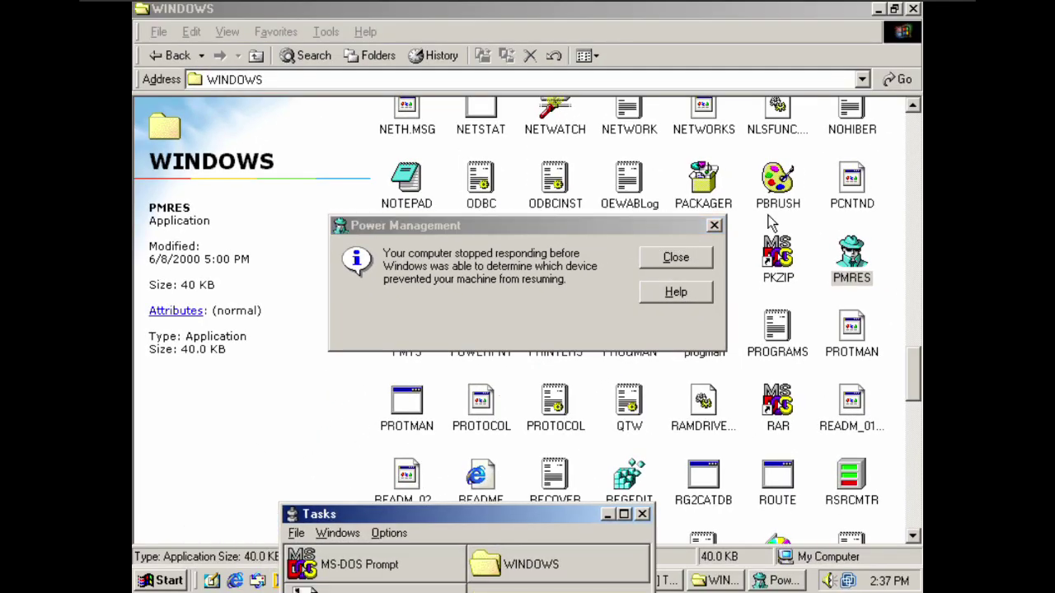
pyautogui.click(675, 257)
pyautogui.doubleClick(855, 276)
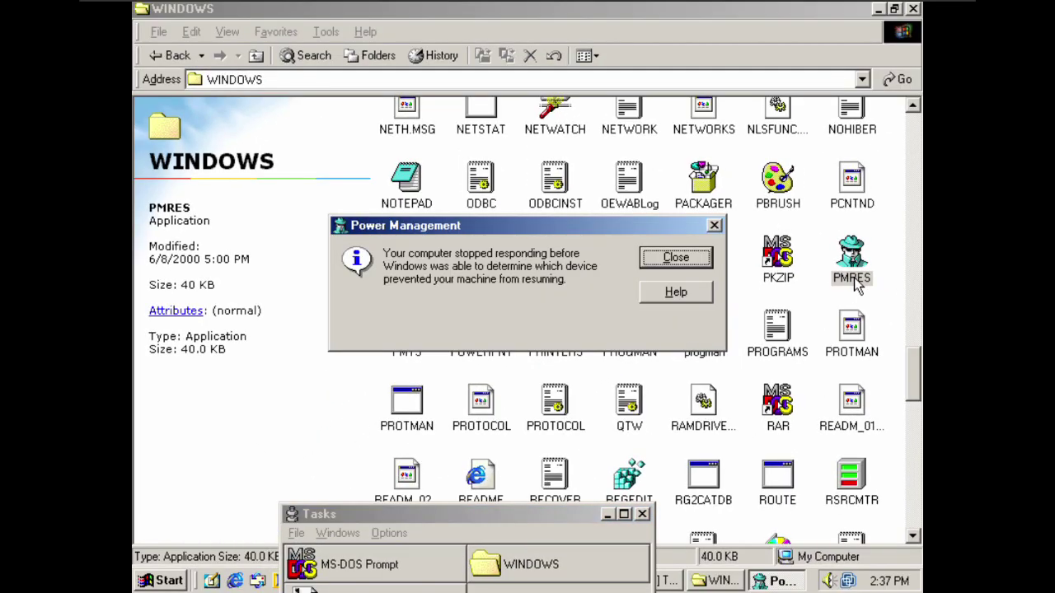
pyautogui.click(676, 257)
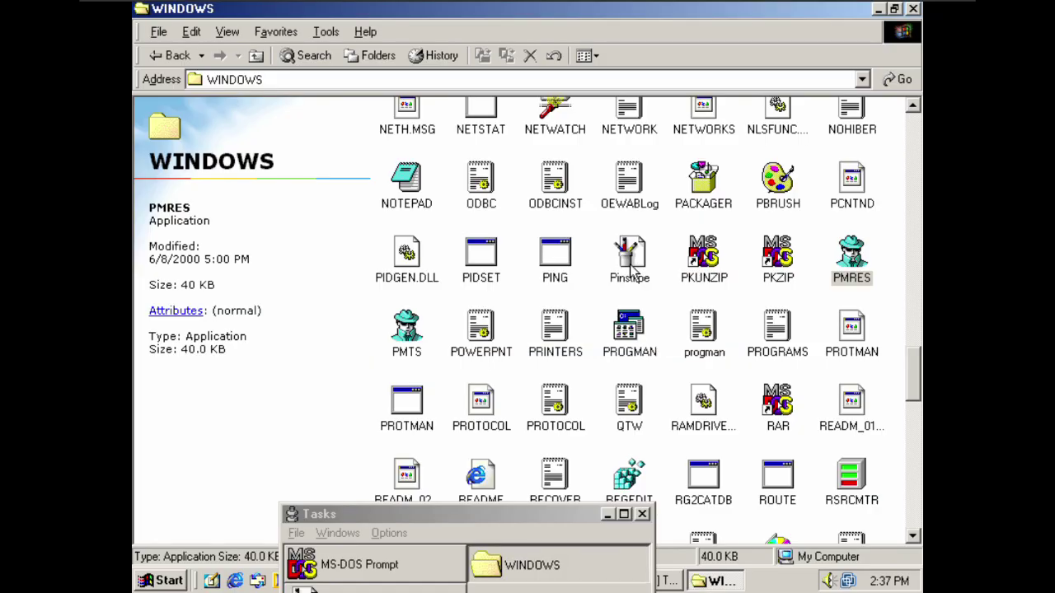
# - Run the command welcome and launch XN Resource Editor from the desktop
pyautogui.write('welcome')
pyautogui.press('Return')
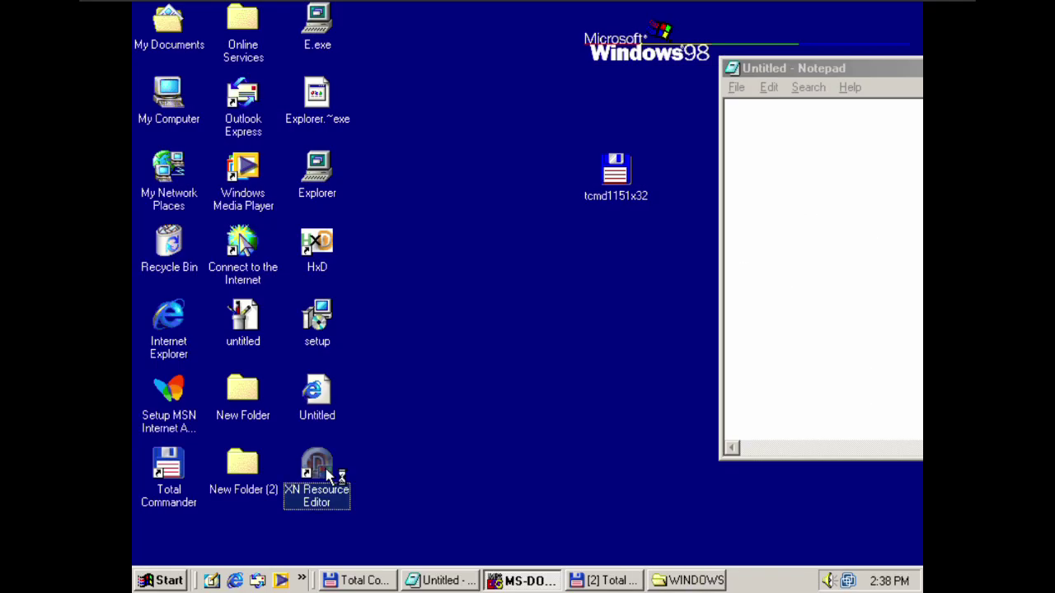
pyautogui.doubleClick(312, 464)
pyautogui.click(790, 101)
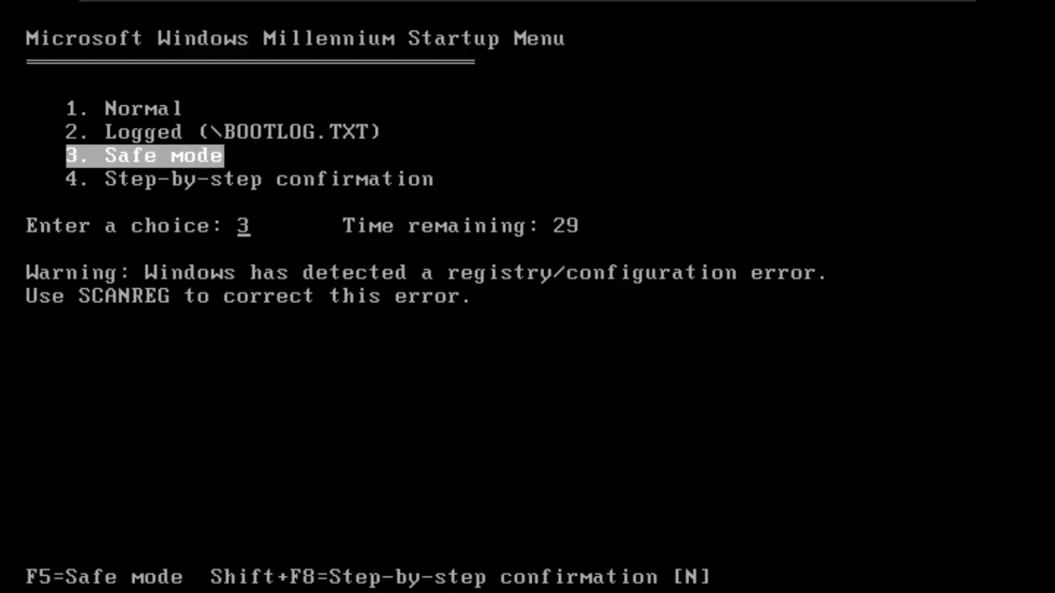
# - Start Windows from the startup menu without safe mode and minimise Total Commander
pyautogui.press('Up')
pyautogui.press('Return')
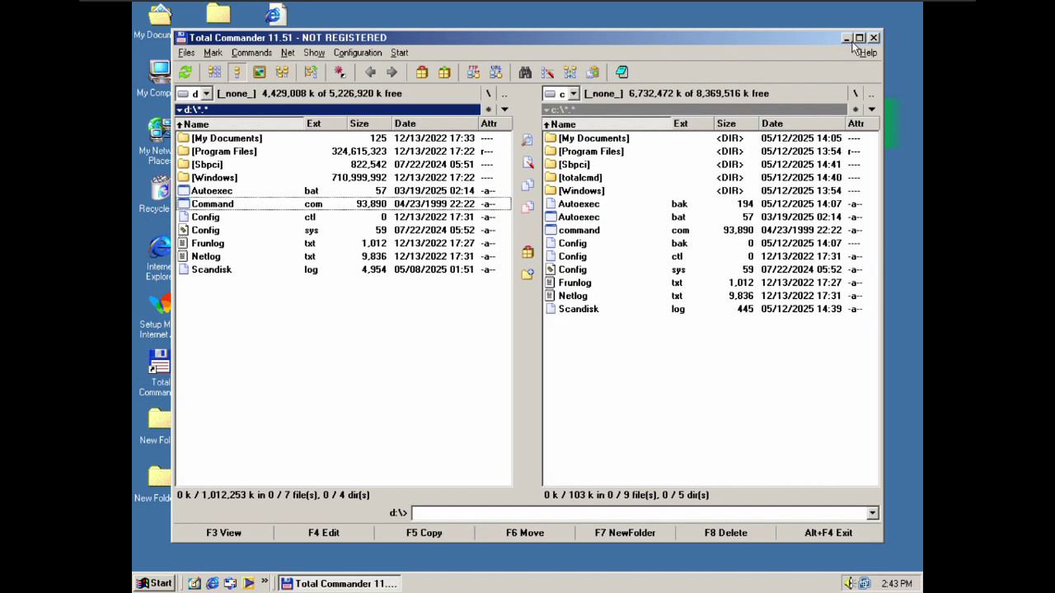
pyautogui.click(846, 39)
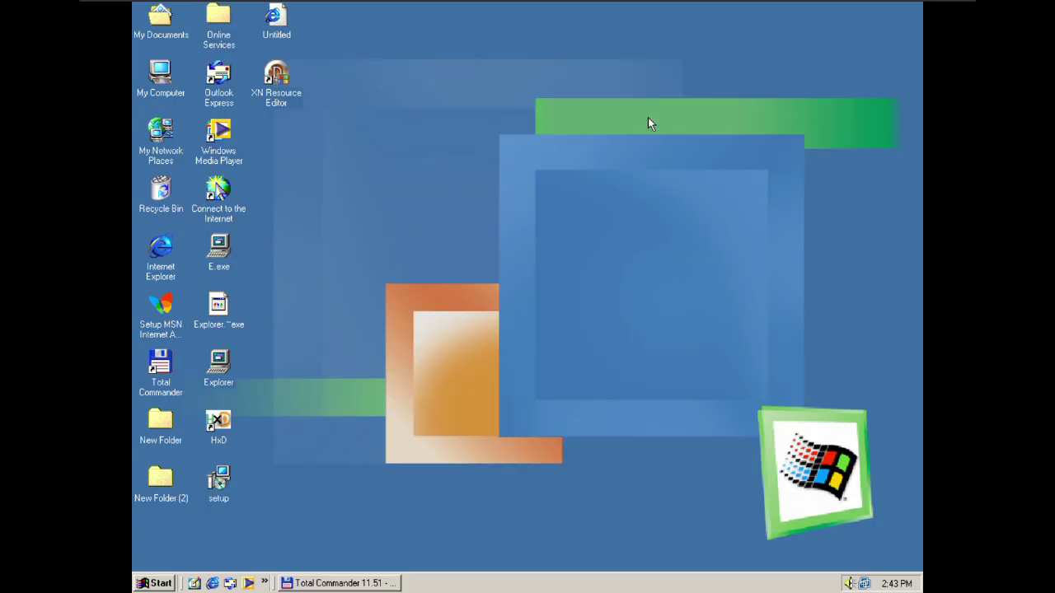
# - Refresh the desktop to redraw its wallpaper
pyautogui.rightClick(575, 120)
pyautogui.click(608, 180)
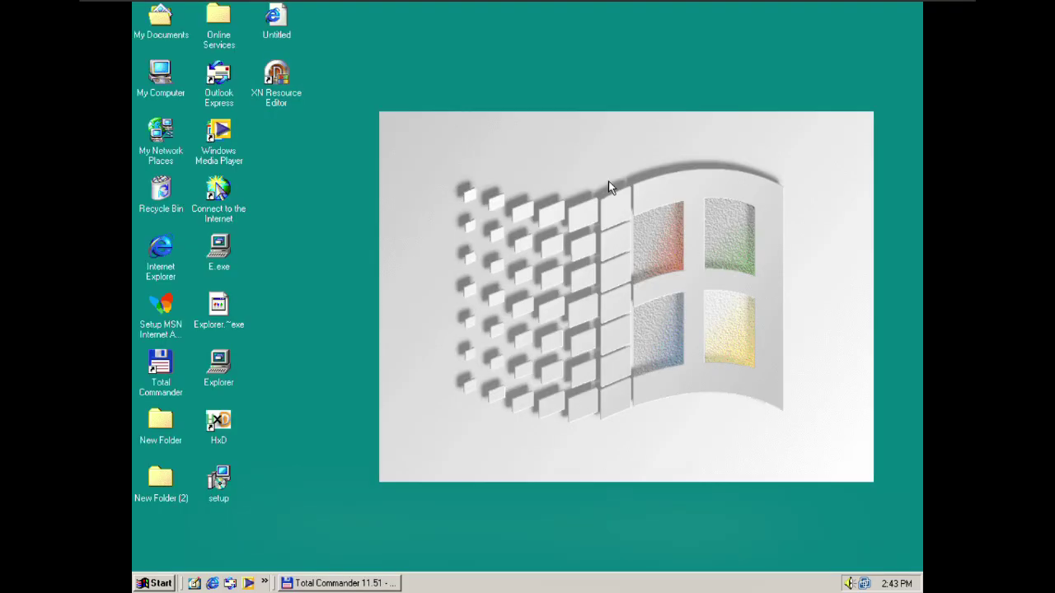
pyautogui.rightClick(553, 182)
pyautogui.click(365, 241)
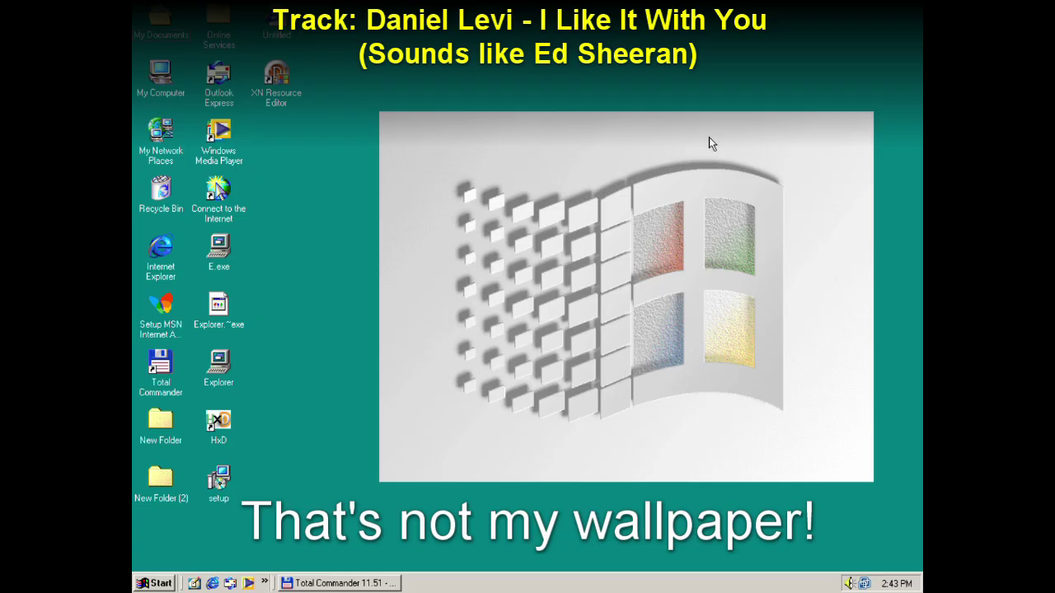
pyautogui.rightClick(473, 175)
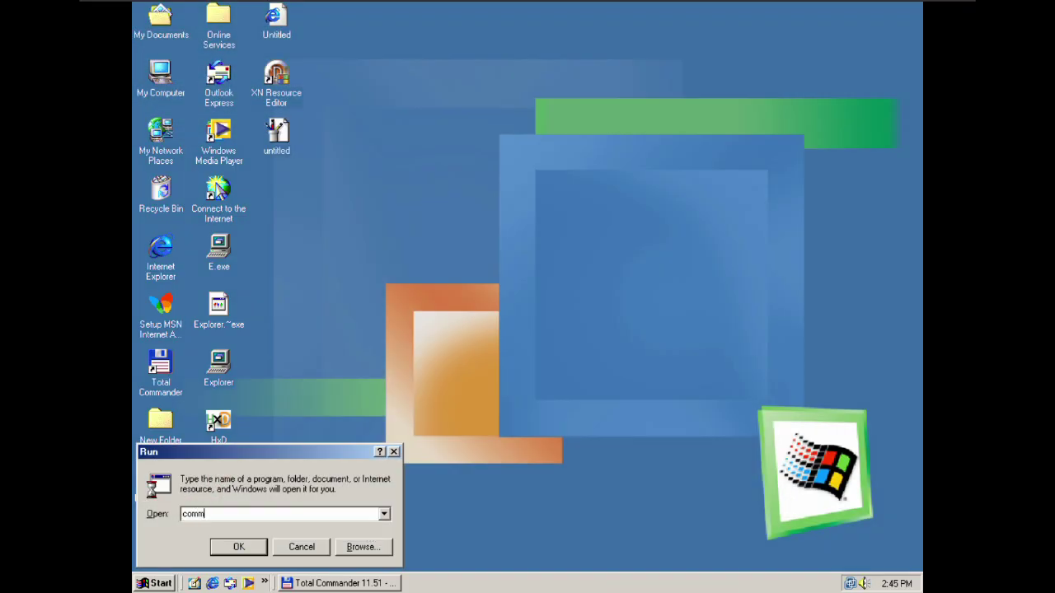
# - Submit the command entered in the Run dialog and dismiss the system error about mismatched Windows components
pyautogui.press('Return')
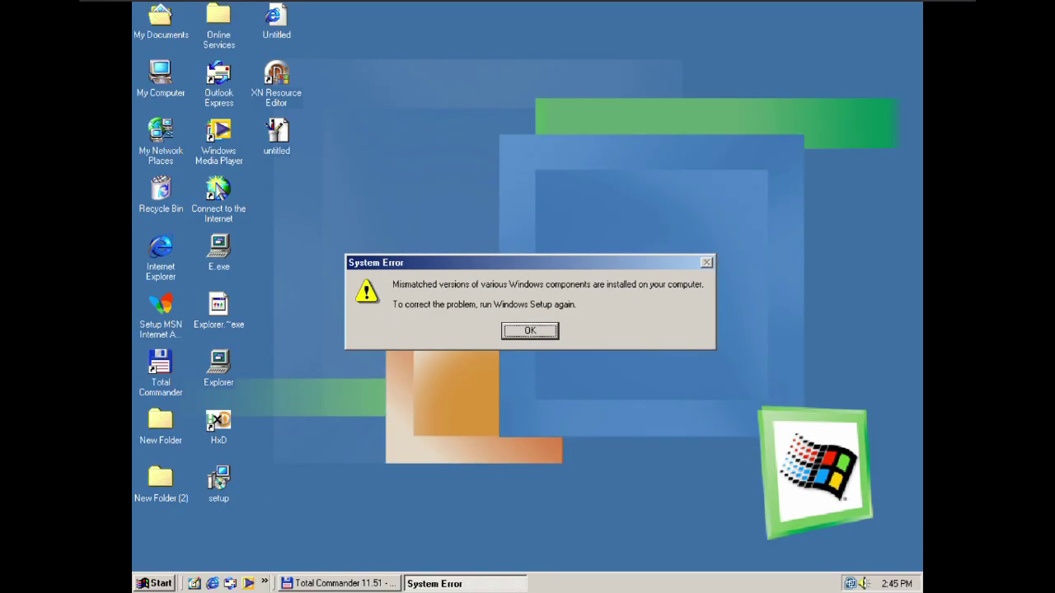
pyautogui.press('Return')
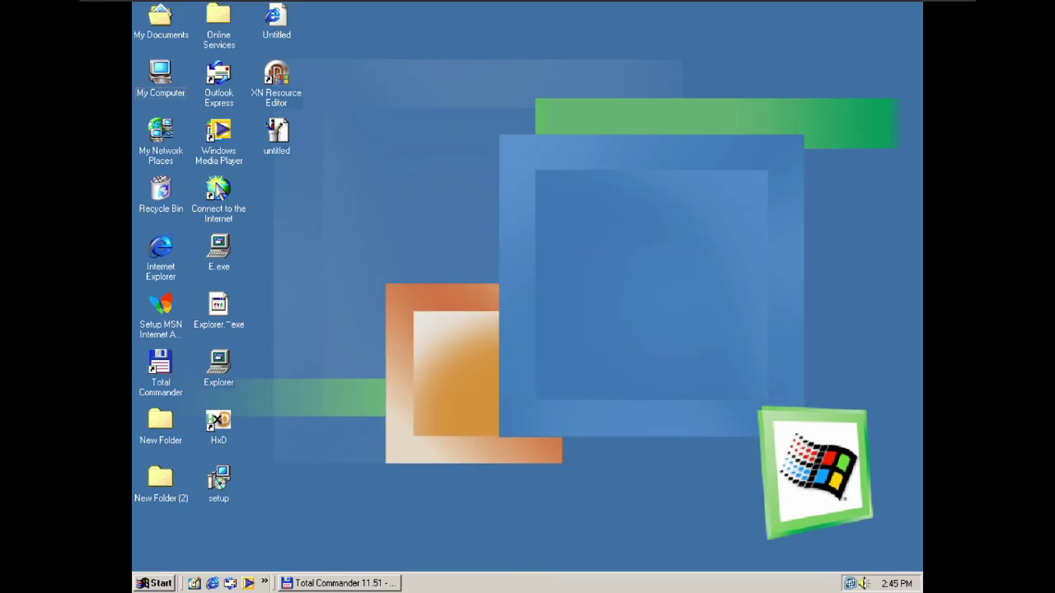
# - Open My Computer with its web content allowed, and try to run TOUR98 from the WINDOWS folder
pyautogui.doubleClick(151, 87)
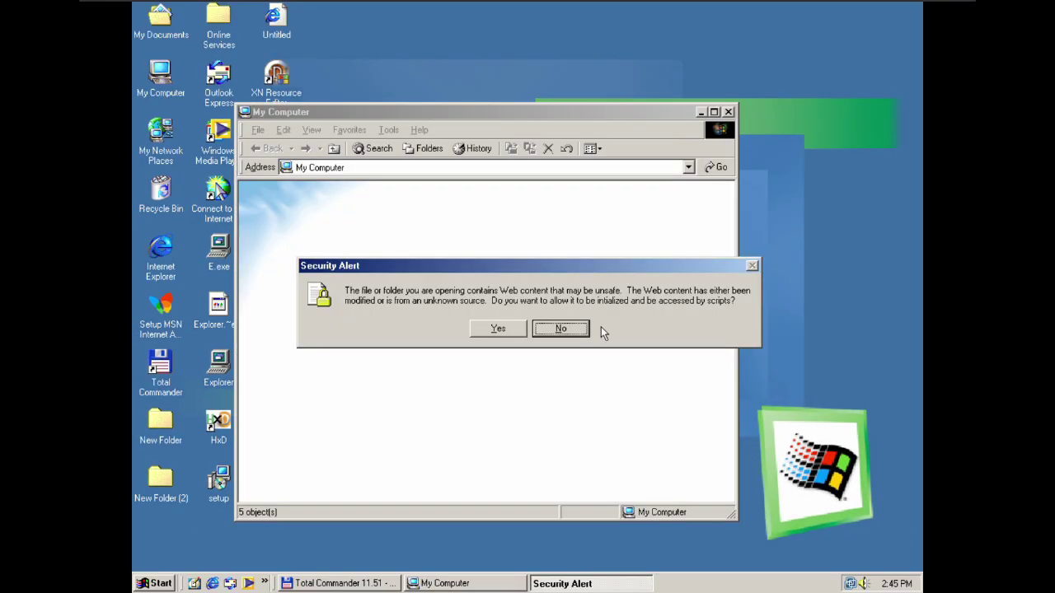
pyautogui.click(490, 330)
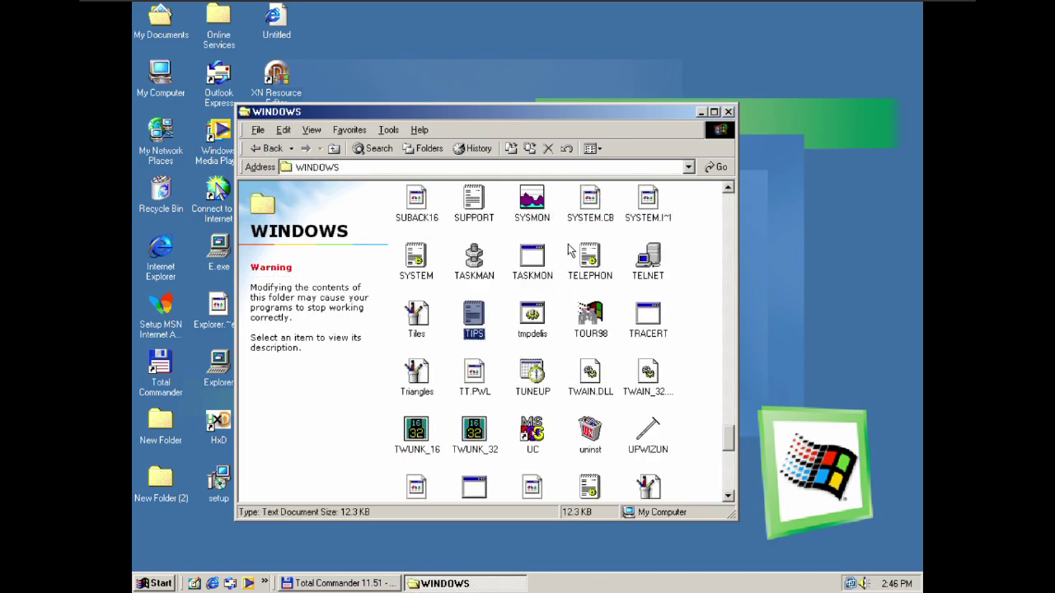
pyautogui.doubleClick(590, 318)
pyautogui.click(558, 324)
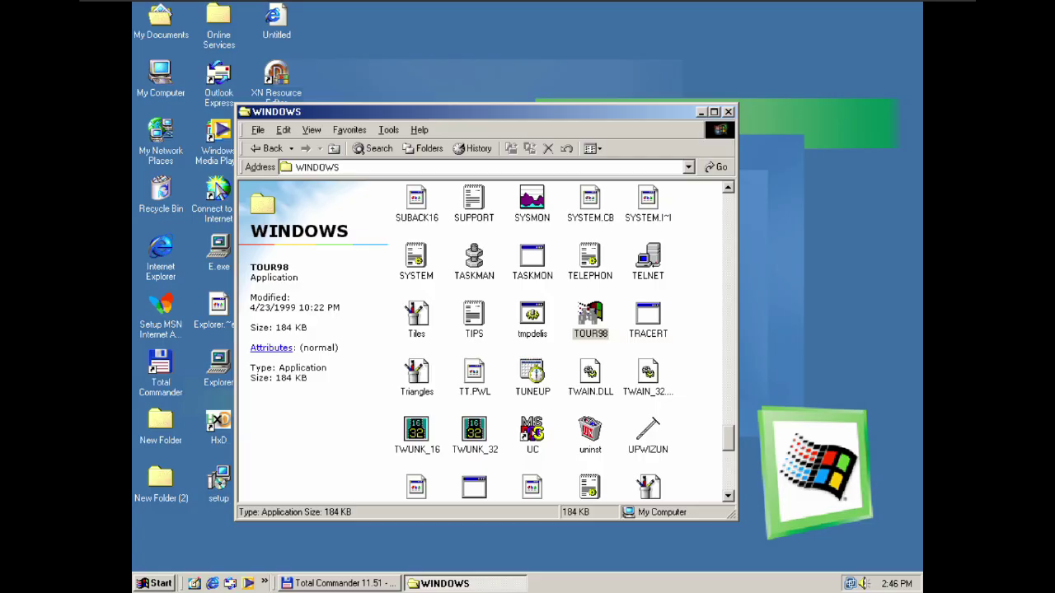
# - Open SYSMON from the WINDOWS folder, close it, and launch TASKMAN
pyautogui.doubleClick(531, 202)
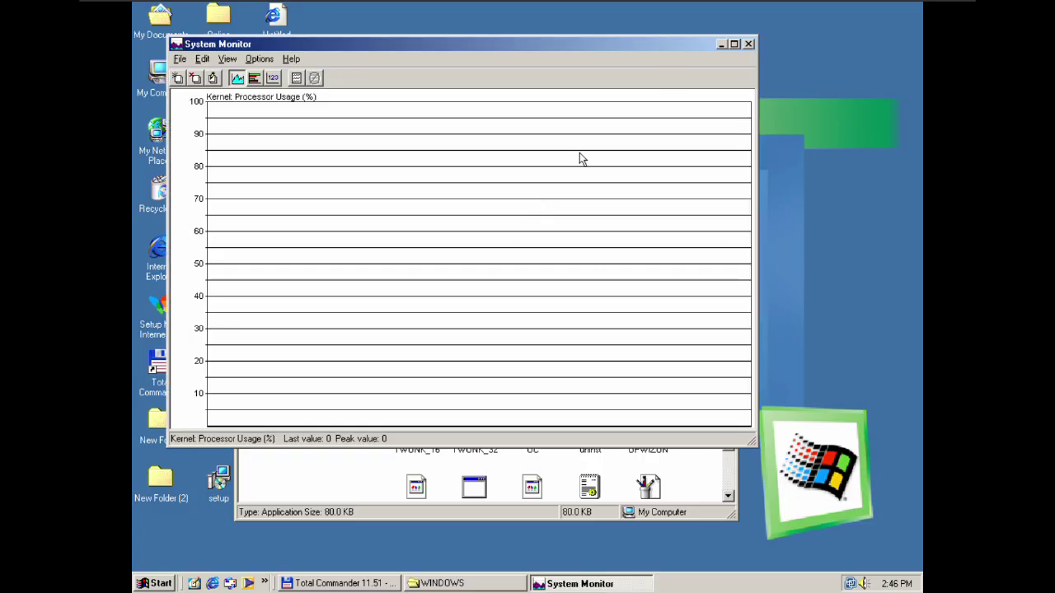
pyautogui.click(750, 43)
pyautogui.doubleClick(473, 257)
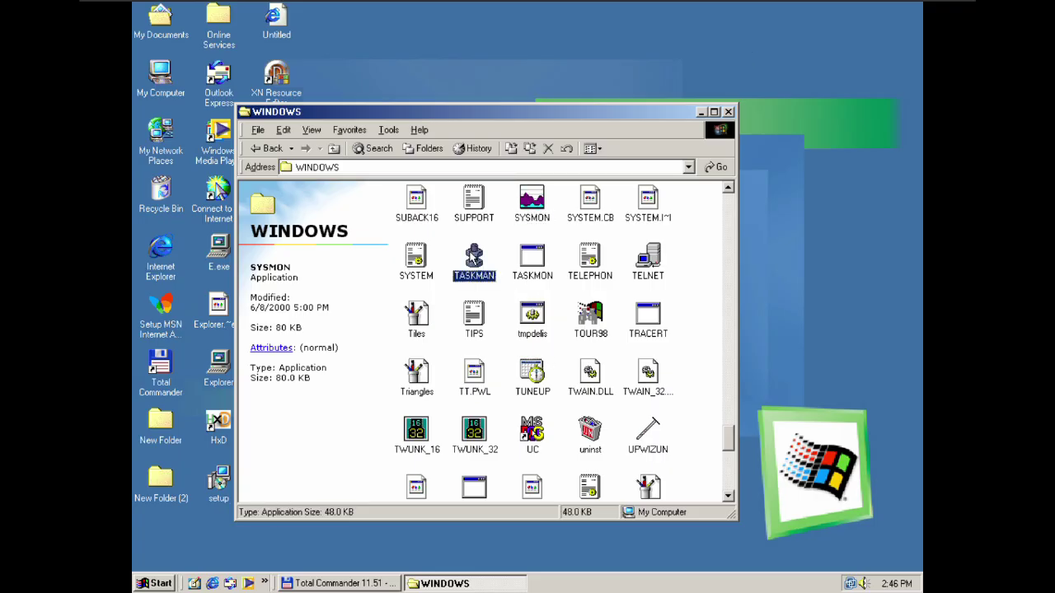
# - Close the Tasks window
pyautogui.click(274, 69)
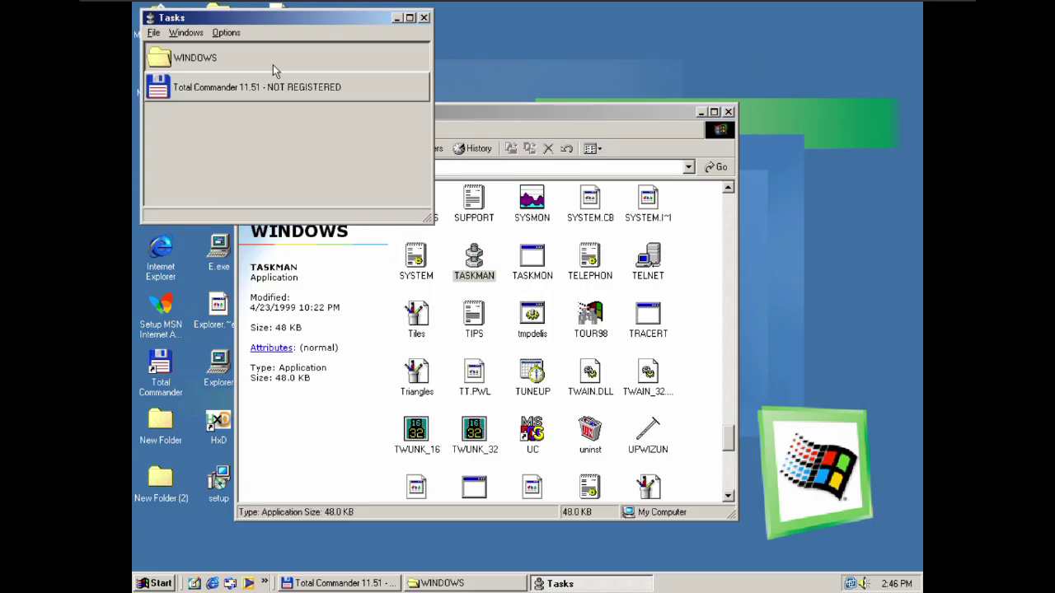
pyautogui.doubleClick(417, 22)
pyautogui.click(915, 7)
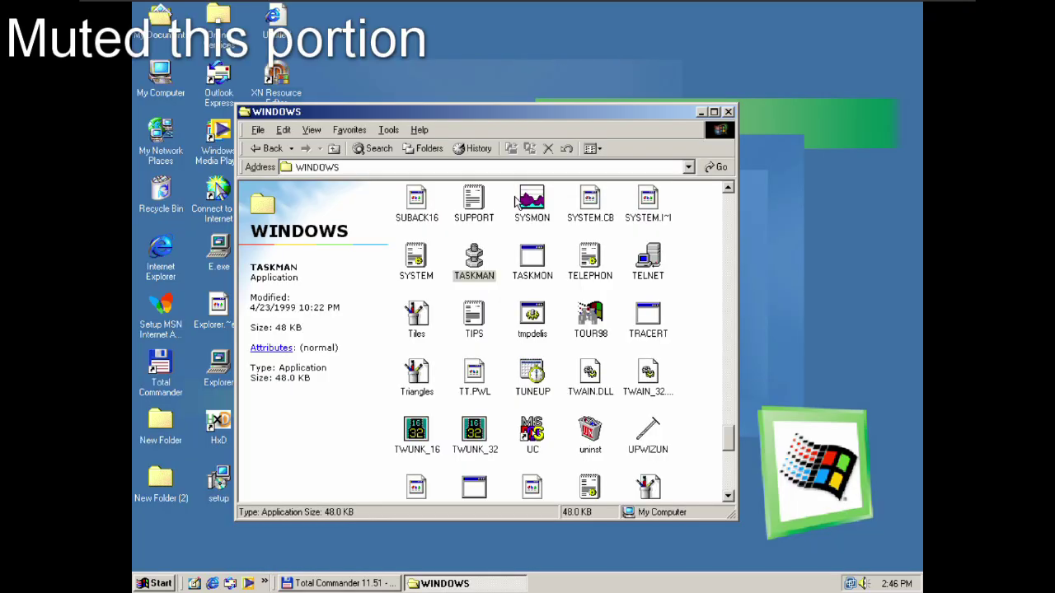
# - Launch Notepad from the Run dialog and open its help on wrapping text to the window size
pyautogui.press('super+r')
pyautogui.write('notep')
pyautogui.press('Return')
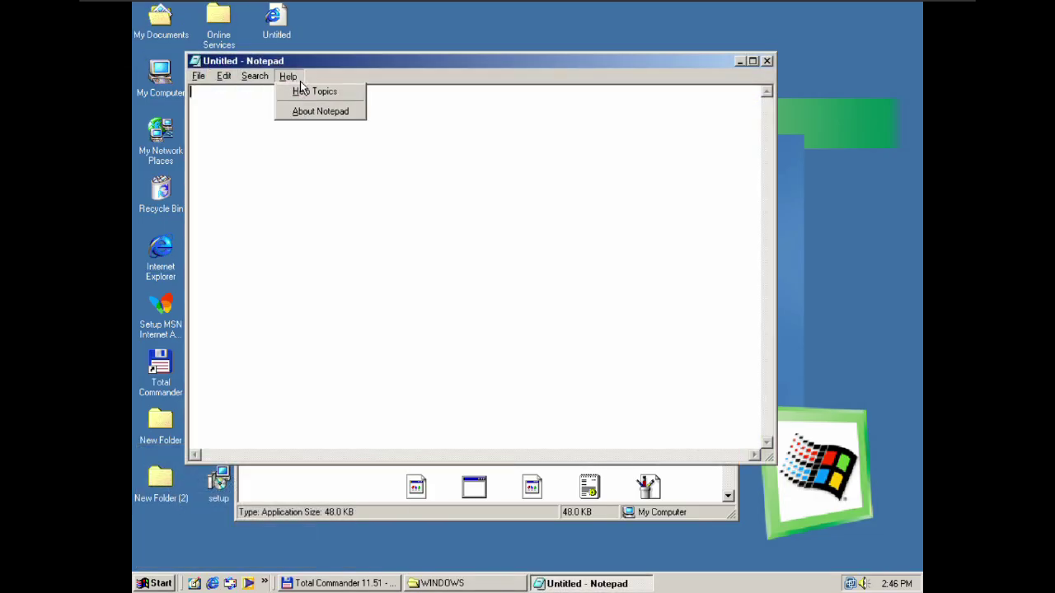
pyautogui.click(306, 91)
pyautogui.click(306, 206)
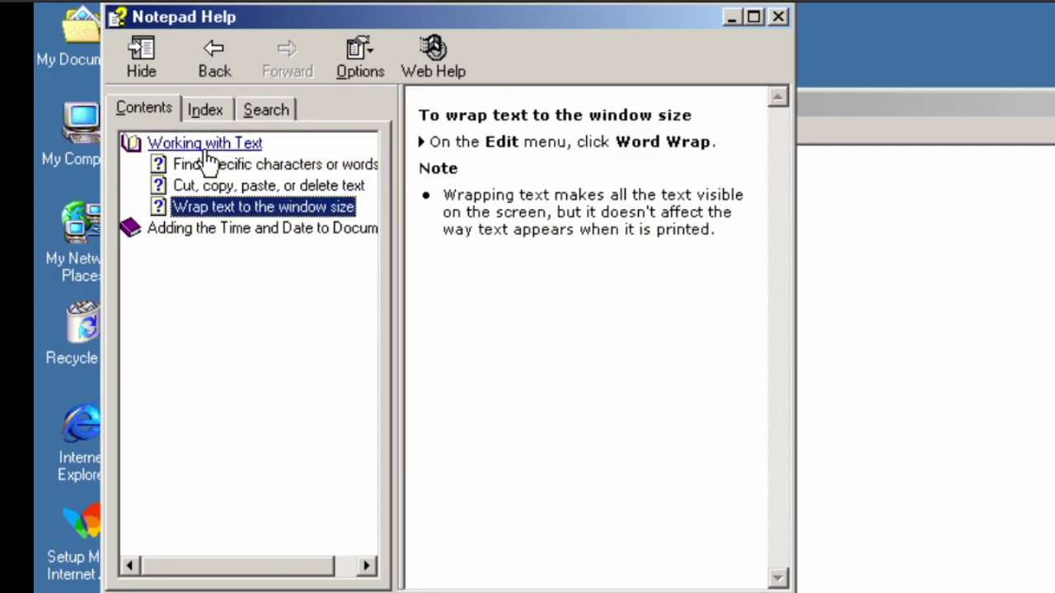
# - Look through Notepad Help's Working with Text section and go back to the Welcome to Help page
pyautogui.click(206, 143)
pyautogui.click(198, 147)
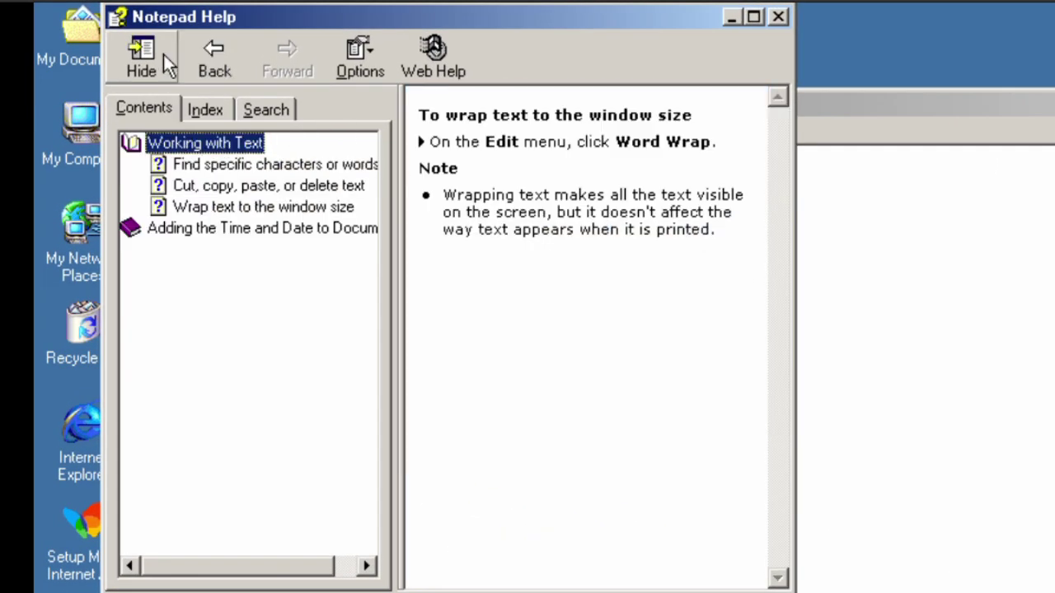
pyautogui.click(161, 55)
pyautogui.click(425, 61)
pyautogui.click(215, 58)
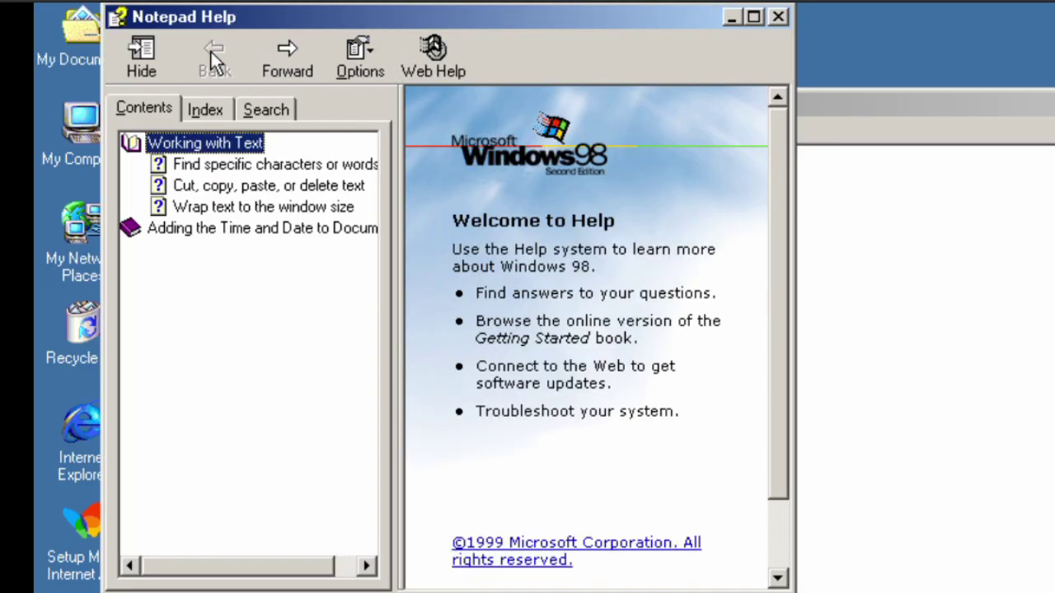
pyautogui.click(537, 174)
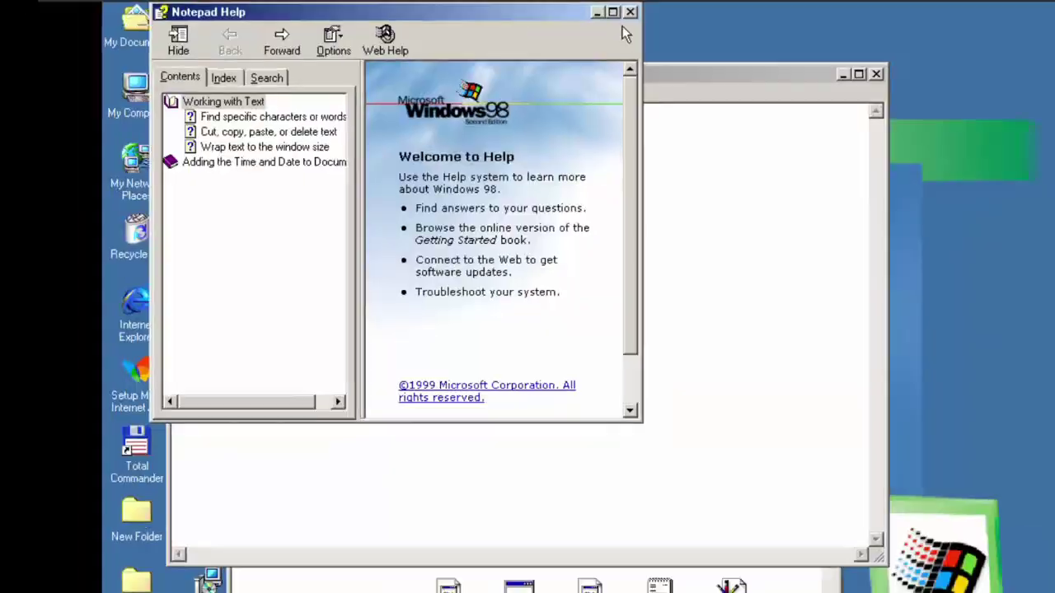
# - Close Notepad Help and Notepad, and reopen the Tasks window
pyautogui.click(777, 17)
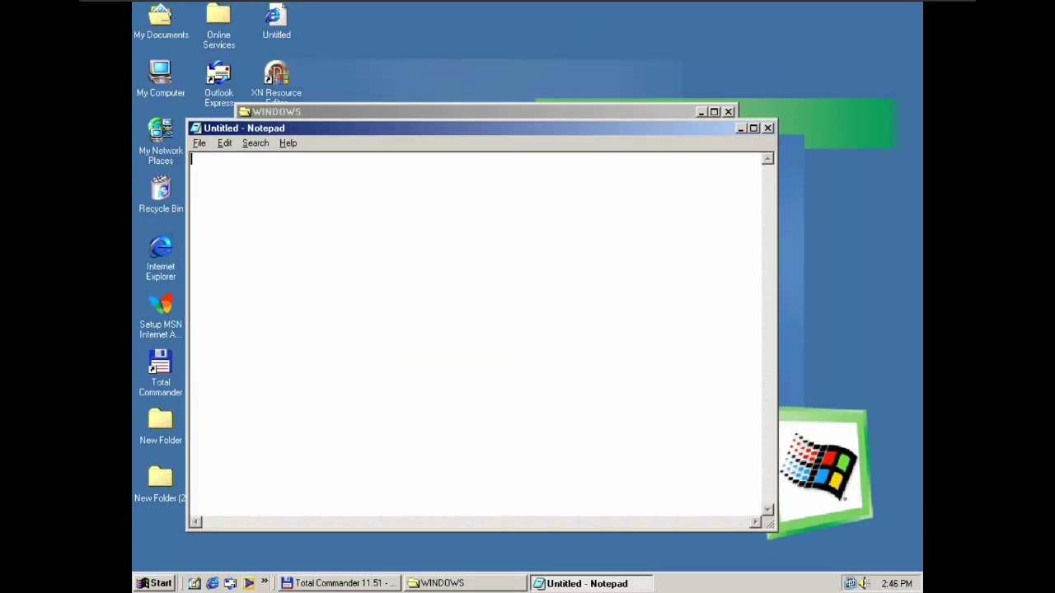
pyautogui.click(765, 132)
pyautogui.press('Return')
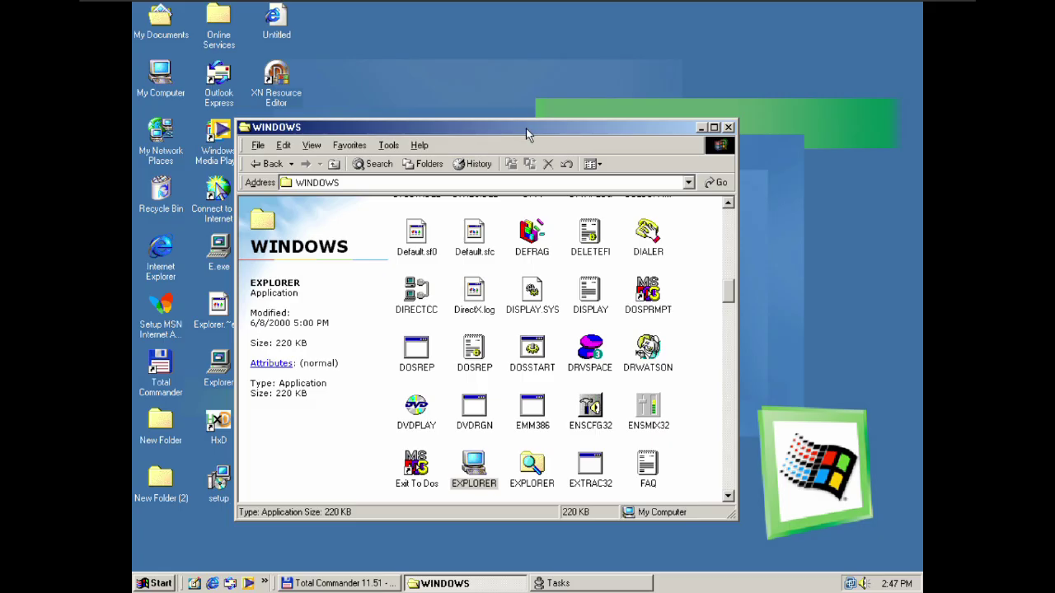
# - Move the WINDOWS folder window aside, try to run msdos through the Tasks window's Run Application dialog, and dismiss the error
pyautogui.moveTo(526, 128); pyautogui.dragTo(635, 101)
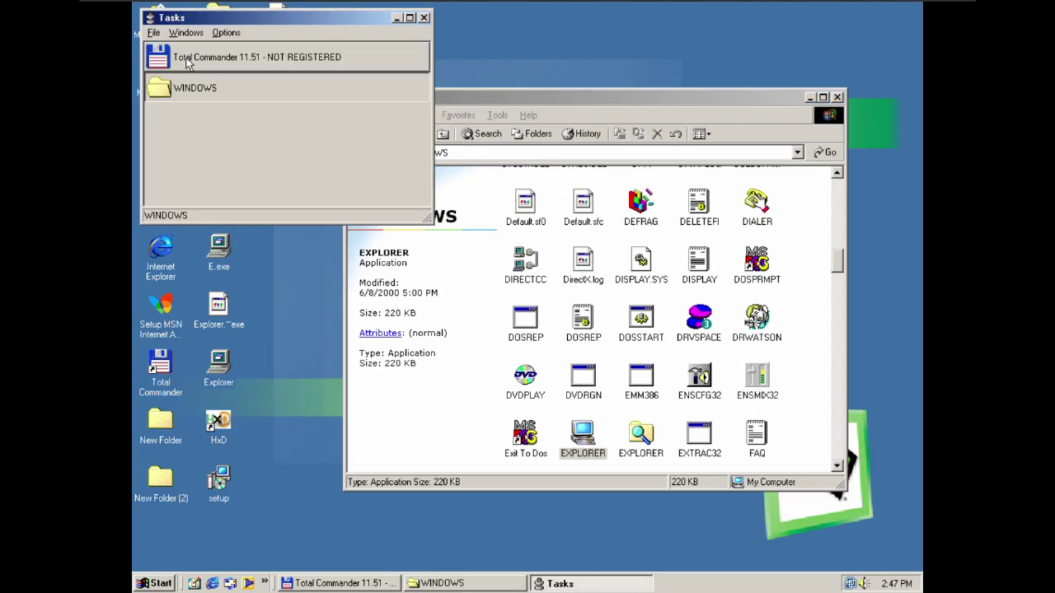
pyautogui.click(154, 33)
pyautogui.click(181, 43)
pyautogui.write('t')
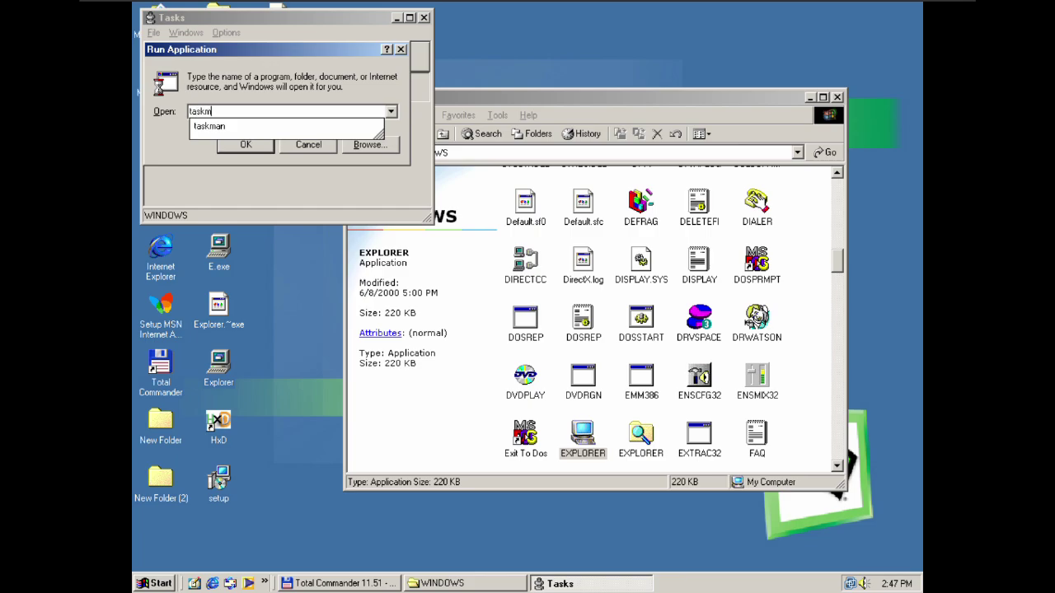
pyautogui.press('BackSpace')
pyautogui.write('mso')
pyautogui.write('sdo')
pyautogui.press('Return')
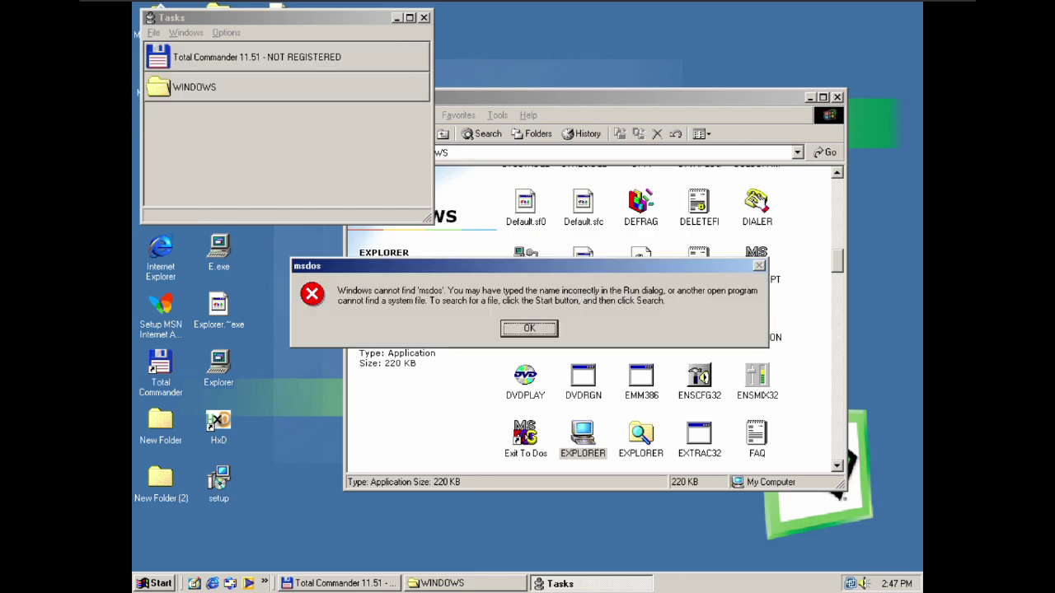
pyautogui.press('Return')
# - Try to launch DOSPRMPT from the WINDOWS folder and cancel the pending Run Application dialog
pyautogui.doubleClick(756, 262)
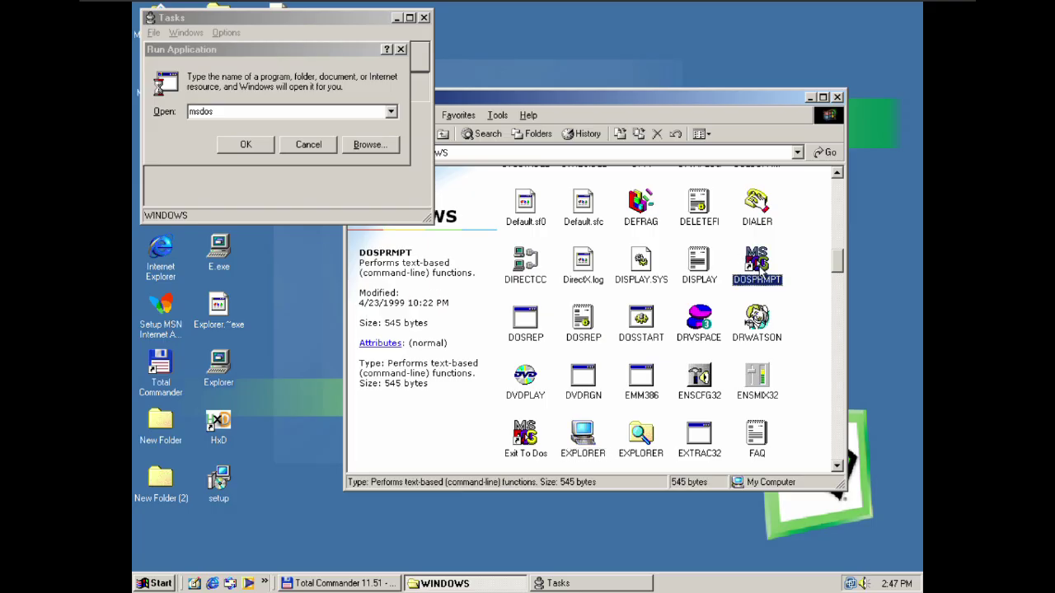
pyautogui.click(516, 333)
pyautogui.click(323, 153)
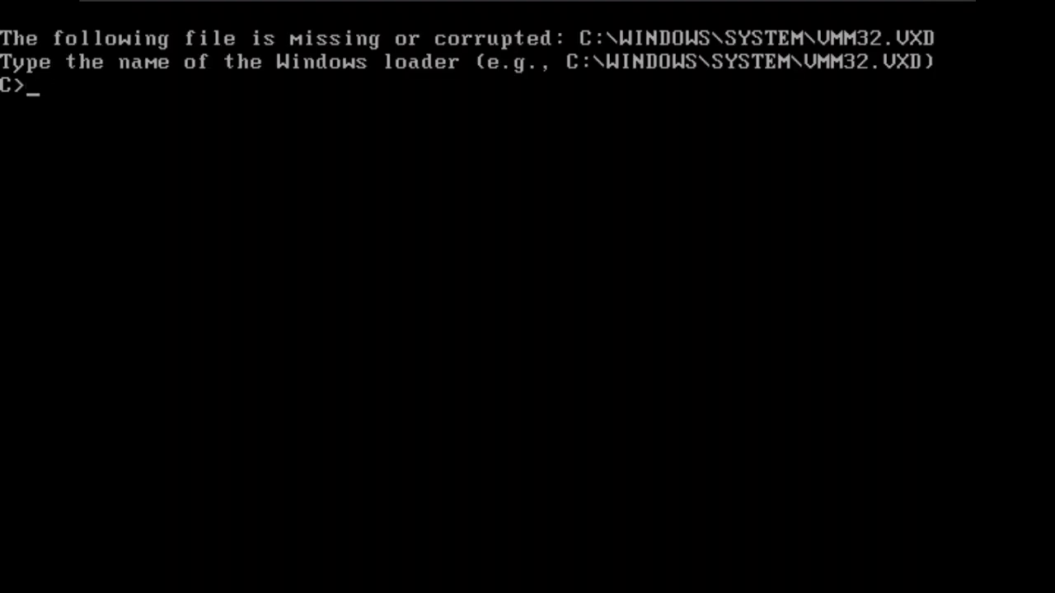
# - Try exit, help, explorer, win and d as Windows loader names at the missing VMM32.VXD prompt
pyautogui.write('exit')
pyautogui.press('Return')
pyautogui.write('help')
pyautogui.press('Return')
pyautogui.write('explorer')
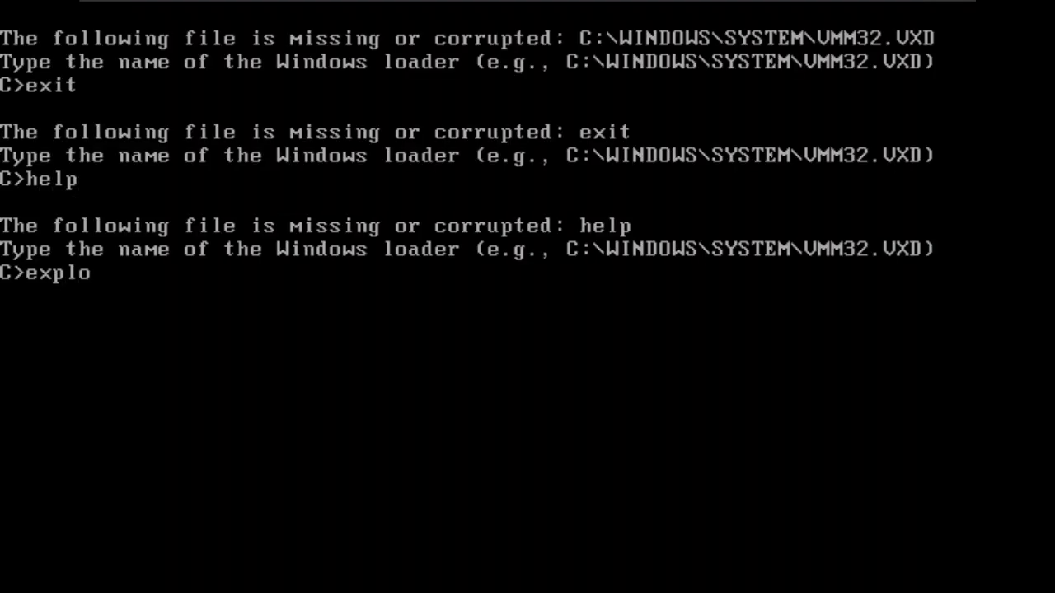
pyautogui.press('Return')
pyautogui.write('win d')
pyautogui.press('Return')
# - Submit two arbitrary phrases at the loader prompt, followed by exit and cls
pyautogui.write('f')
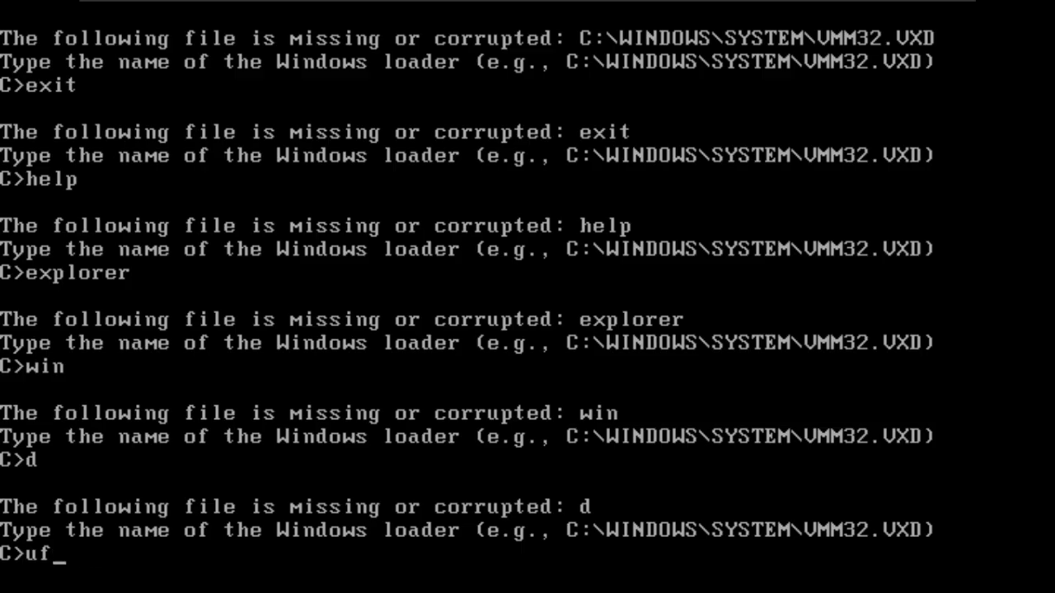
pyautogui.write('uckyck you')
pyautogui.press('Return')
pyautogui.write('your ass')
pyautogui.press('Return')
pyautogui.write('exit')
pyautogui.press('Return')
pyautogui.write('cls')
pyautogui.press('Return')
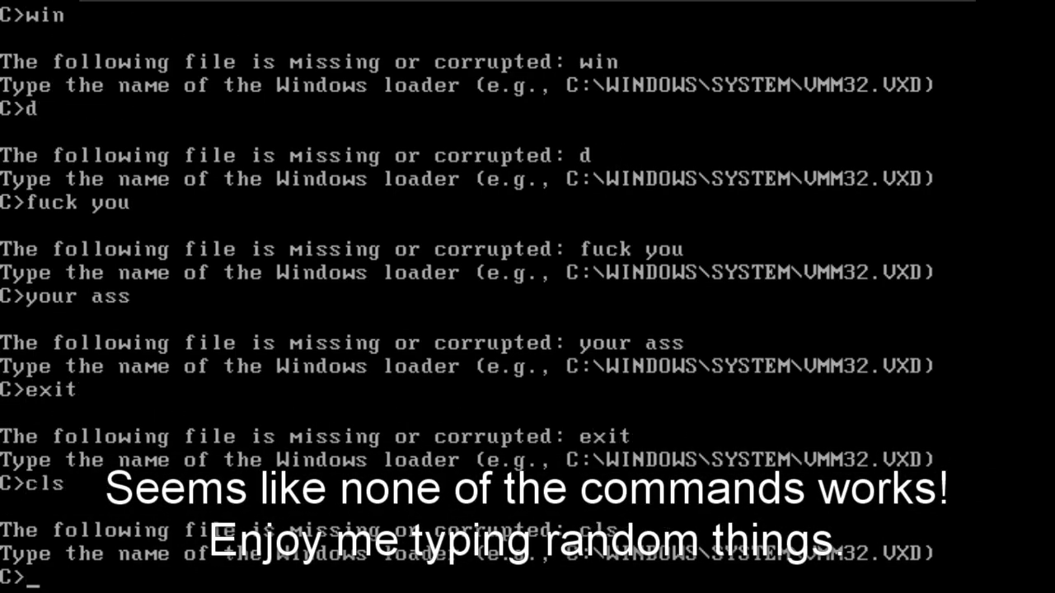
# - Submit random letters, a run of blank entries and the drive letters a:, d: and f: at the loader prompt
pyautogui.write('ss')
pyautogui.press('Return')
pyautogui.write('s')
pyautogui.press('Return')
pyautogui.press('Return')
pyautogui.press('Return')
pyautogui.press('Return')
pyautogui.press('Return')
pyautogui.press('Return')
pyautogui.press('Return')
pyautogui.press('Return')
pyautogui.press('Return')
pyautogui.press('Return')
pyautogui.write('a:')
pyautogui.press('Return')
pyautogui.write('d: f:')
pyautogui.press('Return')
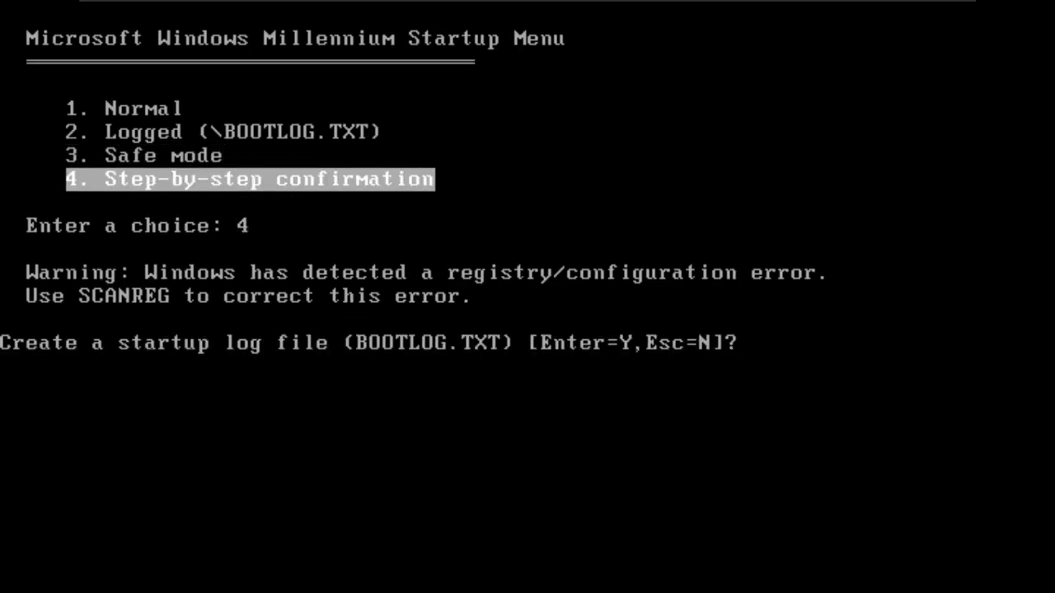
# - Decline the BOOTLOG.TXT startup log and the SMARTDRV disk cache during the step-by-step startup
pyautogui.press('Escape')
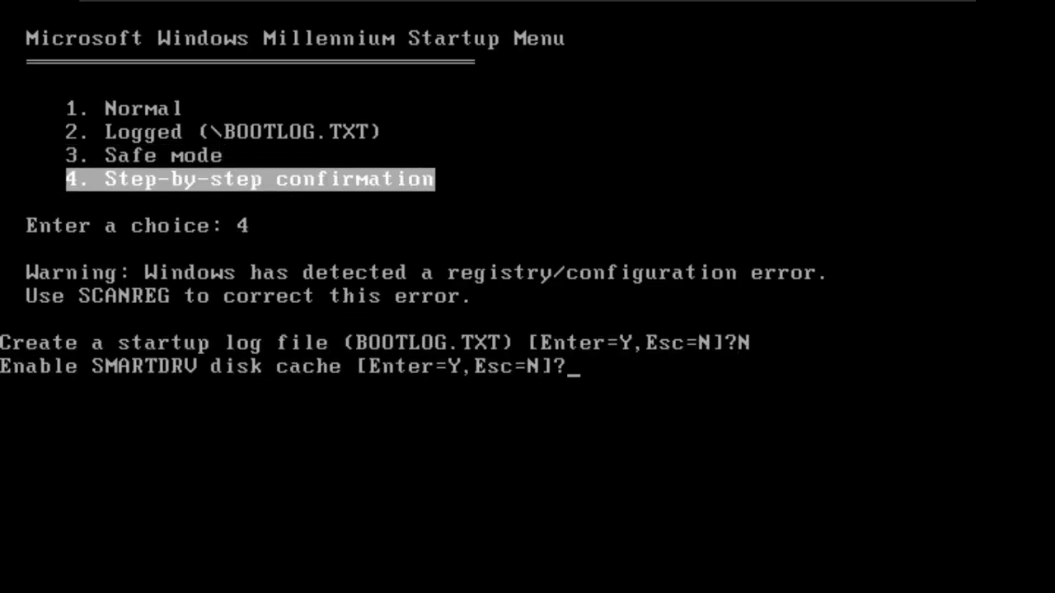
pyautogui.press('Escape')
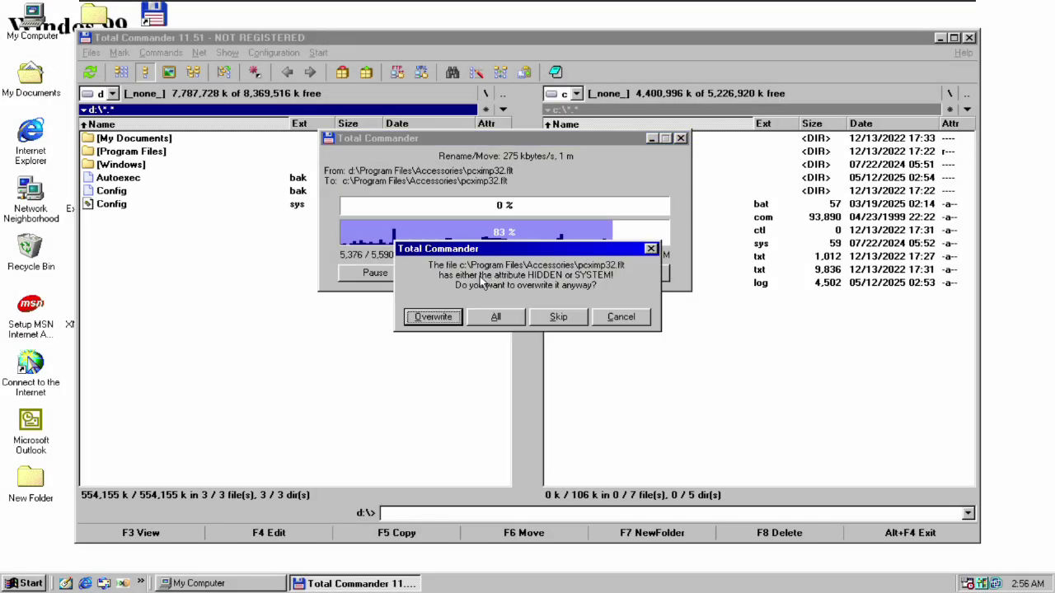
# - Continue moving the D: files to C: by overwriting hidden or system files, deleting all read-only sources and skipping all access-denied files
pyautogui.click(425, 317)
pyautogui.click(482, 320)
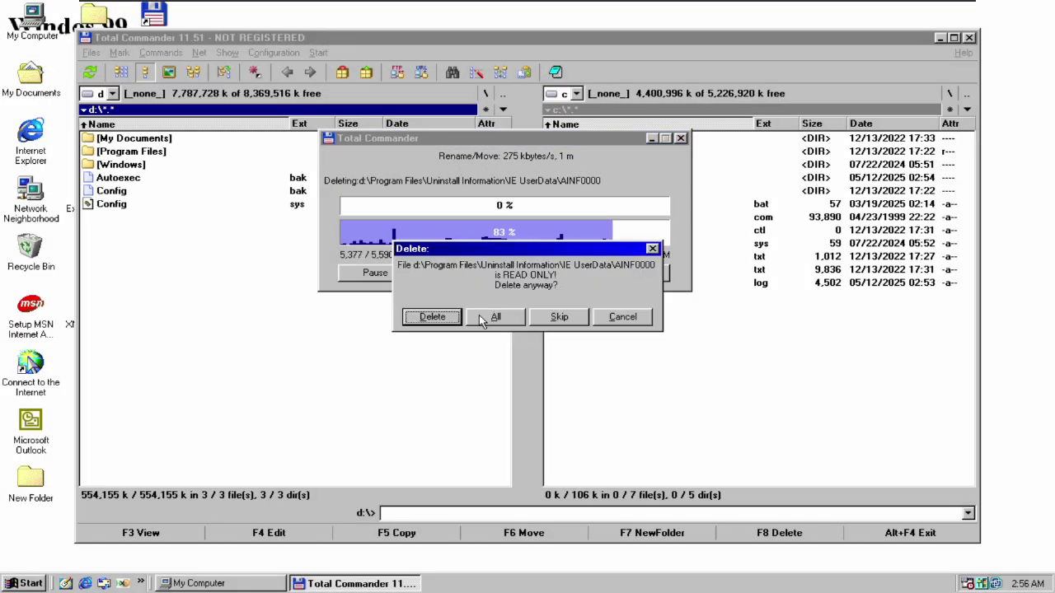
pyautogui.click(486, 317)
pyautogui.click(474, 319)
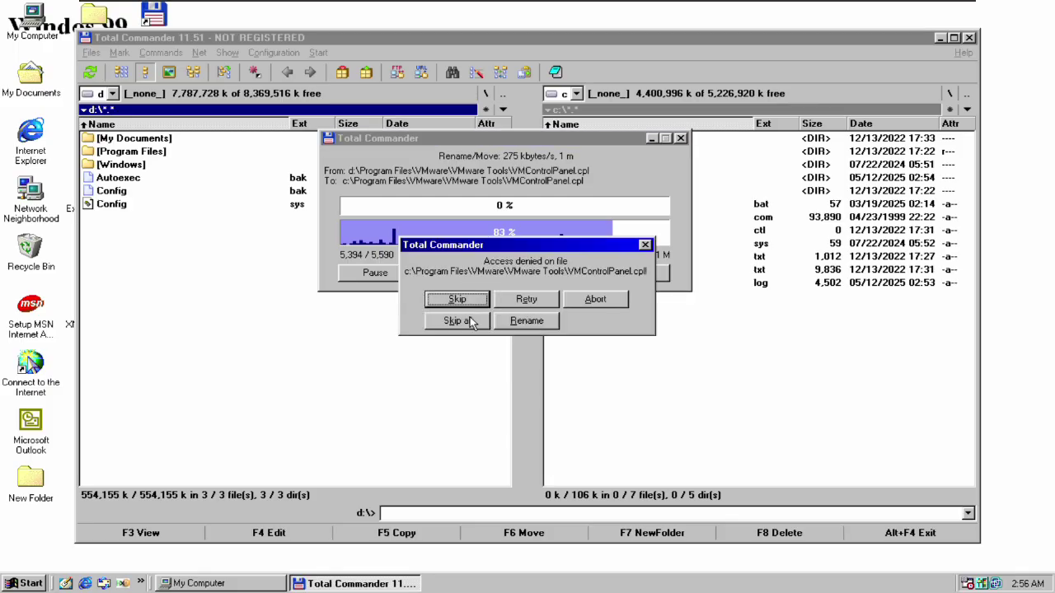
pyautogui.click(469, 321)
pyautogui.click(534, 343)
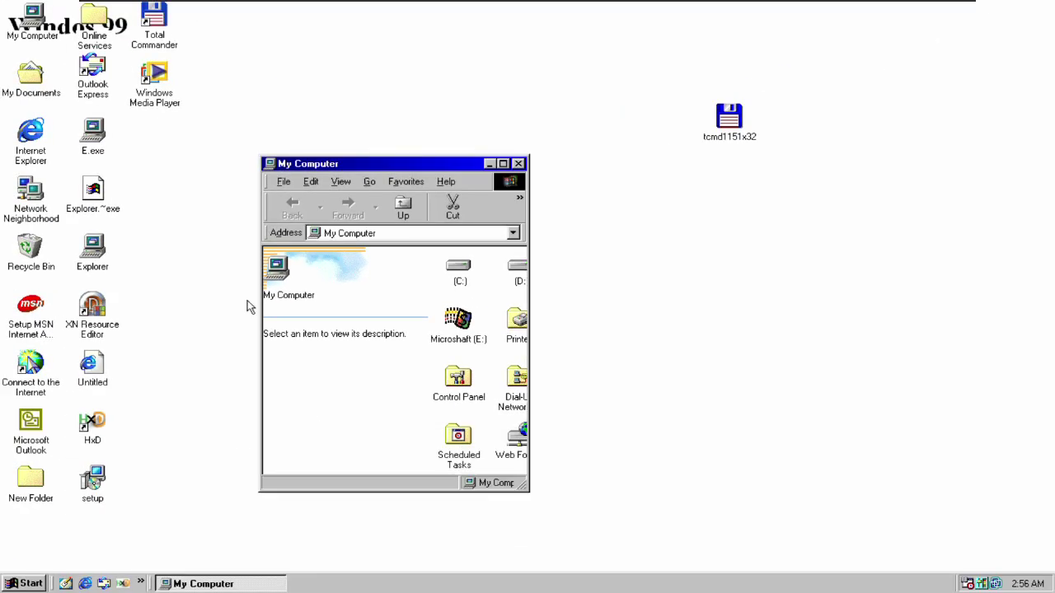
# - Enlarge the My Computer window to full screen and open the C: drive
pyautogui.moveTo(527, 490); pyautogui.dragTo(813, 512)
pyautogui.click(787, 164)
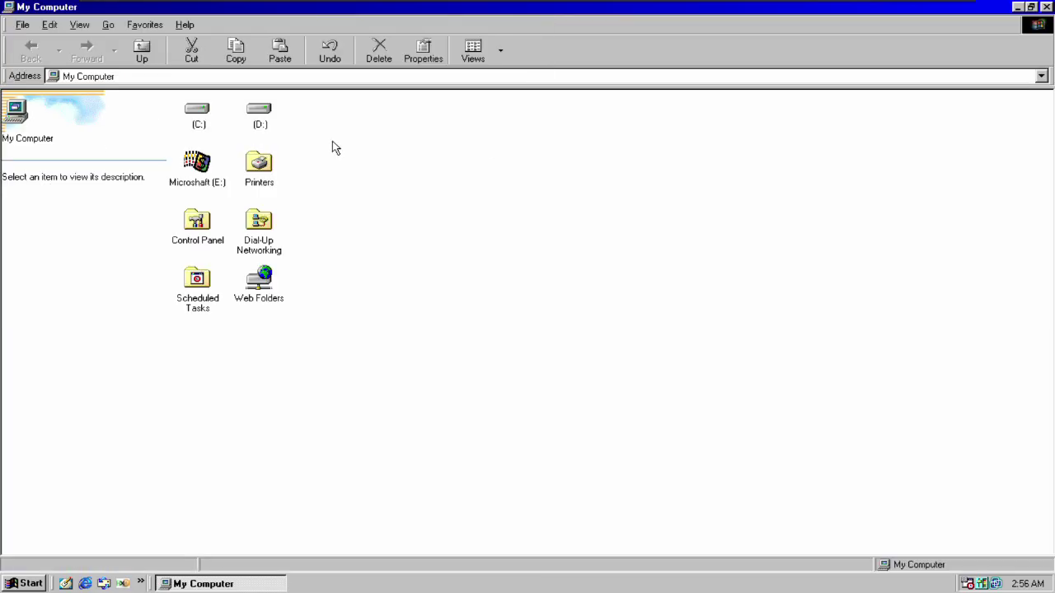
pyautogui.doubleClick(200, 115)
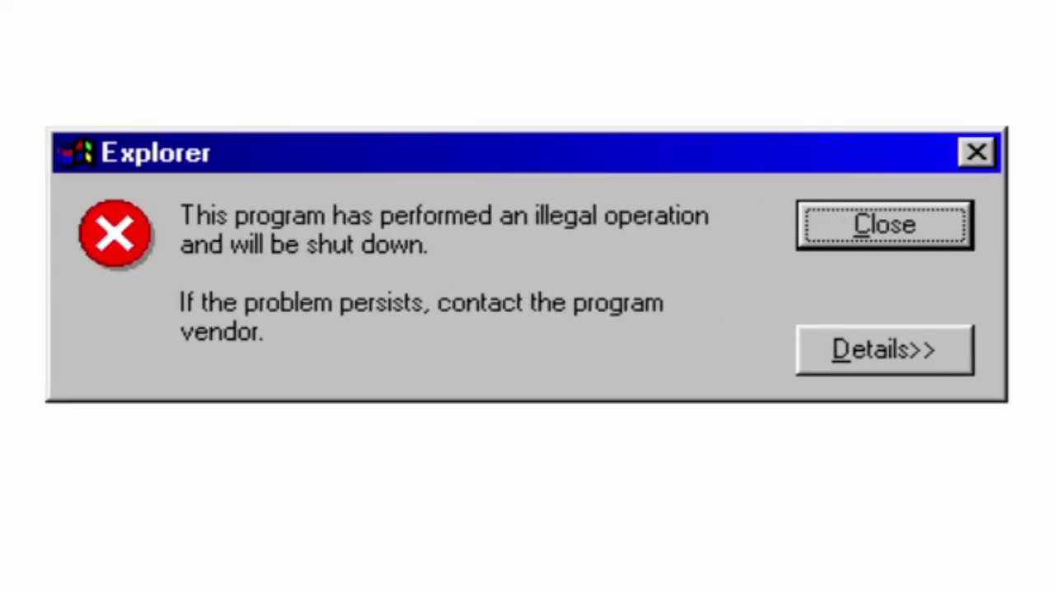
# - Show the details of the Explorer illegal operation error and dismiss the Internet Explorer internal error
pyautogui.click(960, 342)
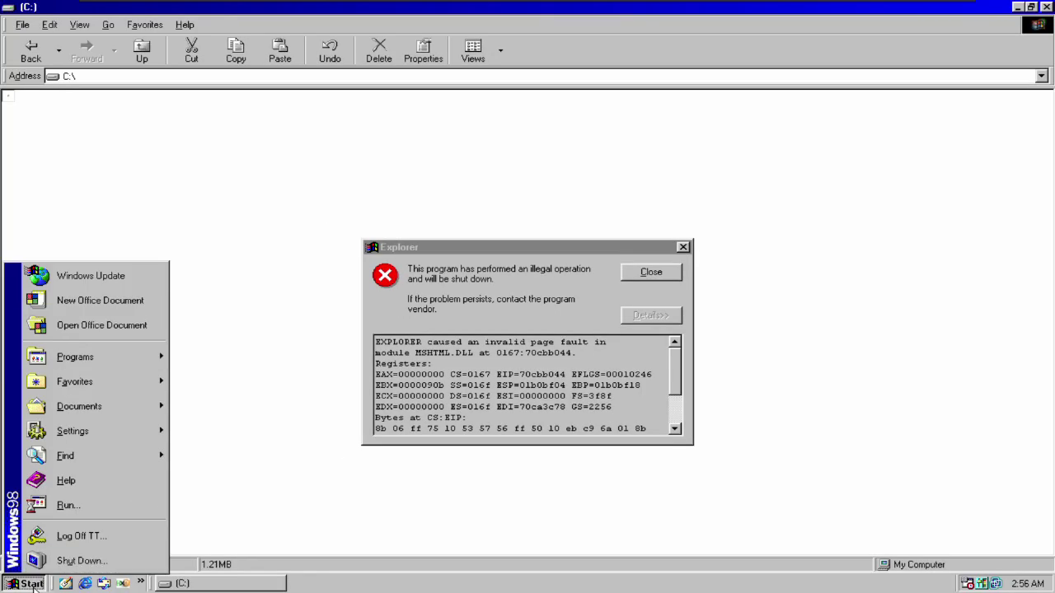
pyautogui.click(198, 370)
pyautogui.click(488, 268)
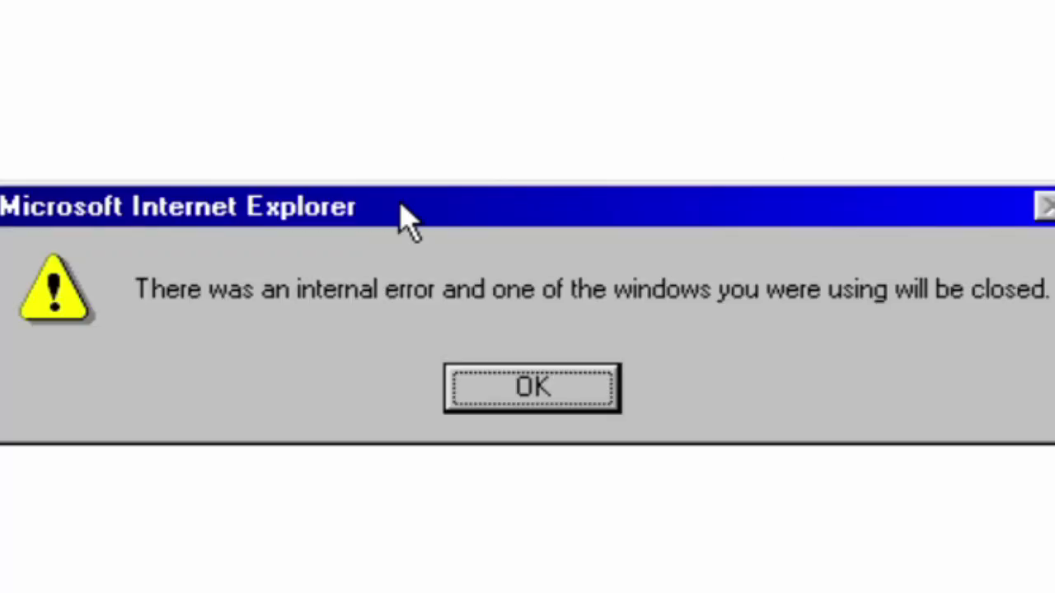
pyautogui.click(554, 406)
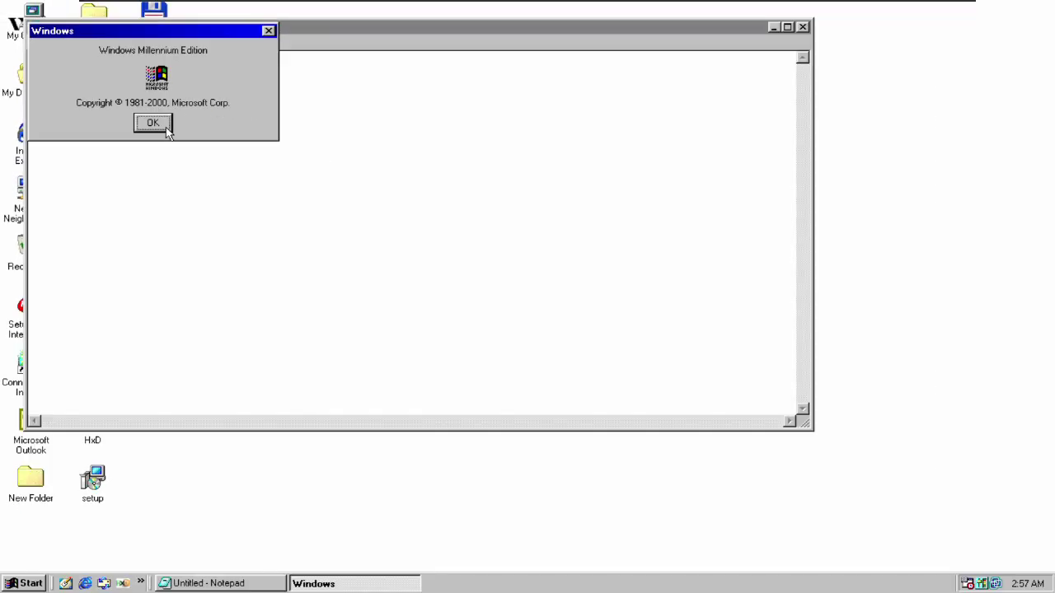
# - Close Notepad's About box and try to restart the computer in MS-DOS mode
pyautogui.click(166, 126)
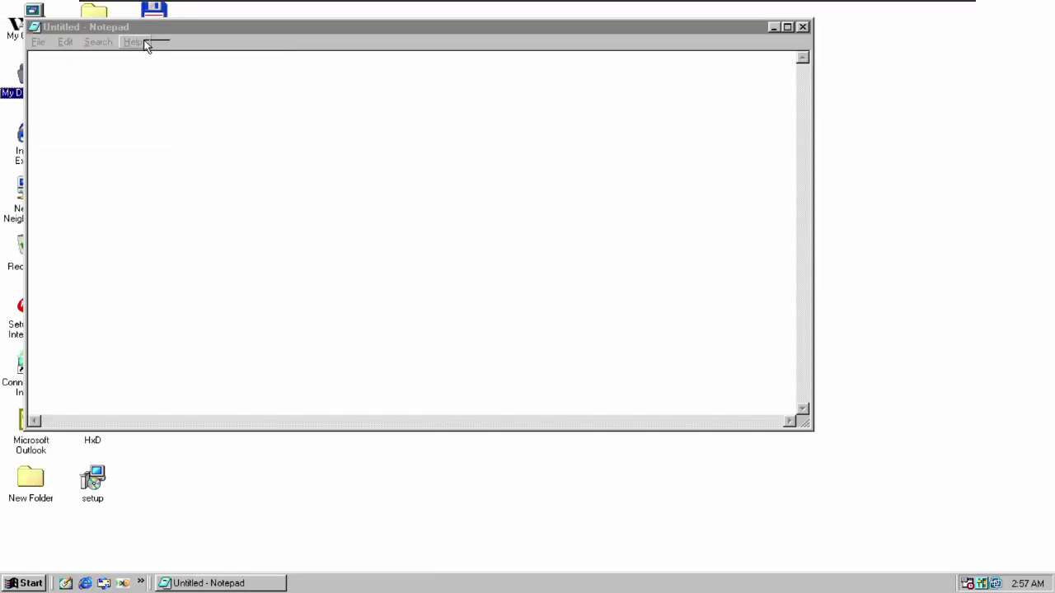
pyautogui.click(135, 41)
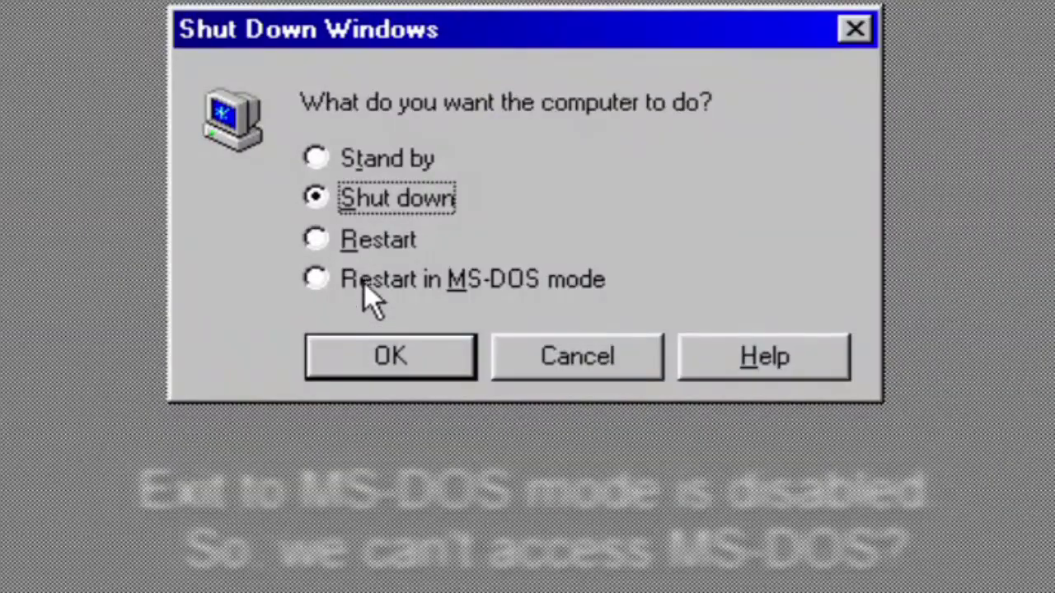
pyautogui.click(424, 286)
pyautogui.click(468, 333)
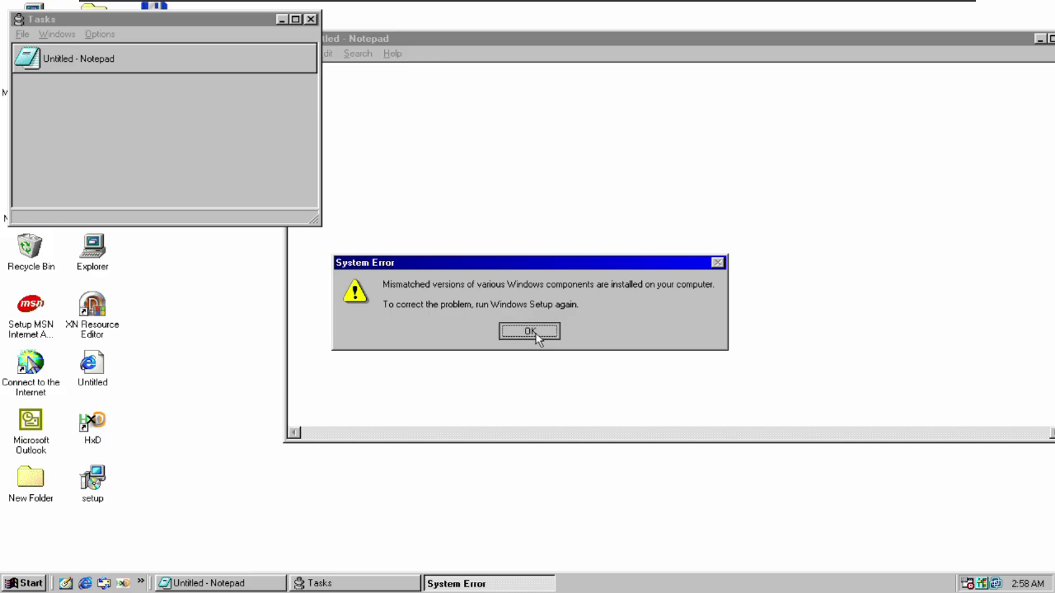
# - Dismiss the system error about mismatched Windows components
pyautogui.click(532, 388)
pyautogui.click(17, 18)
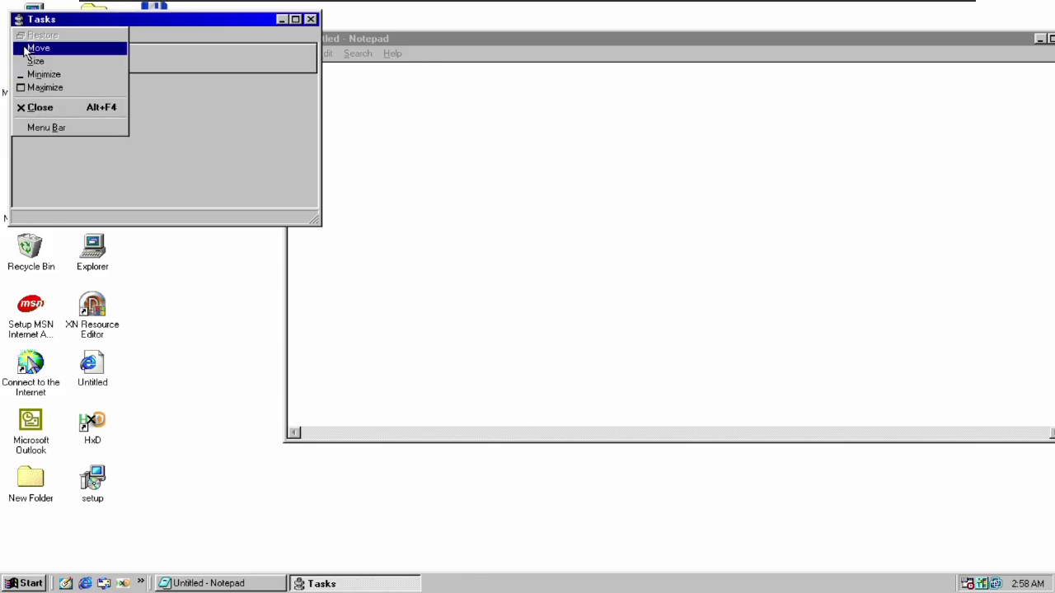
pyautogui.click(23, 35)
pyautogui.click(41, 50)
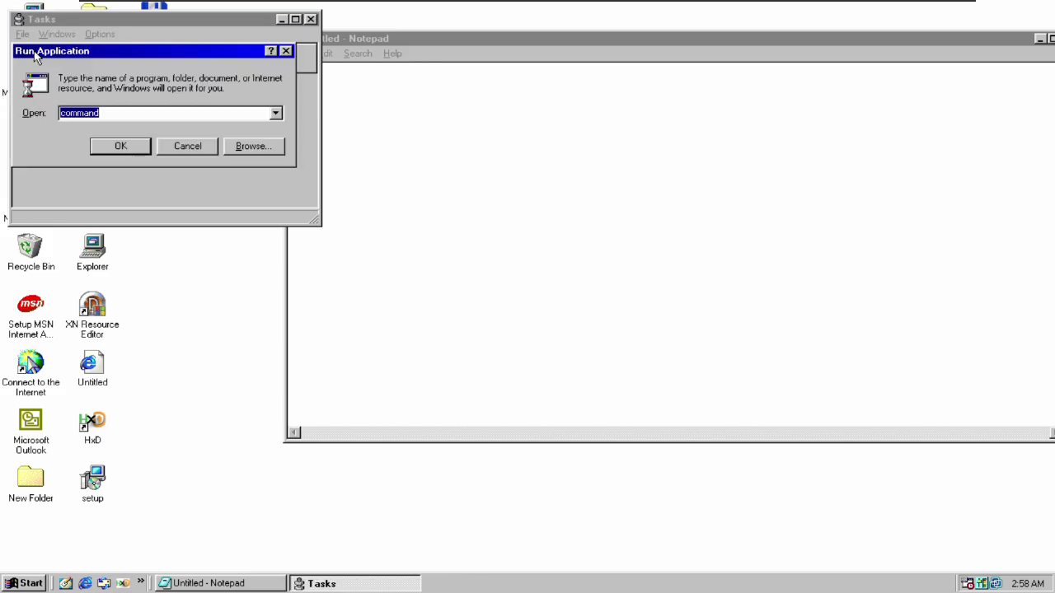
pyautogui.click(172, 149)
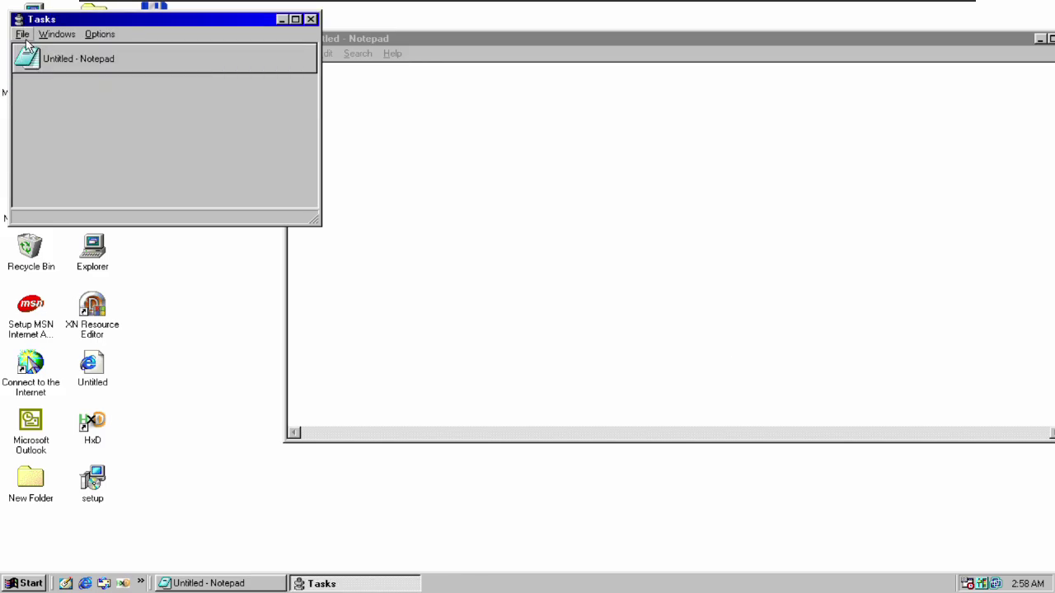
# - Restart the computer from the Tasks window by choosing Restart in the Shut Down Windows dialog
pyautogui.click(22, 34)
pyautogui.click(41, 64)
pyautogui.click(463, 275)
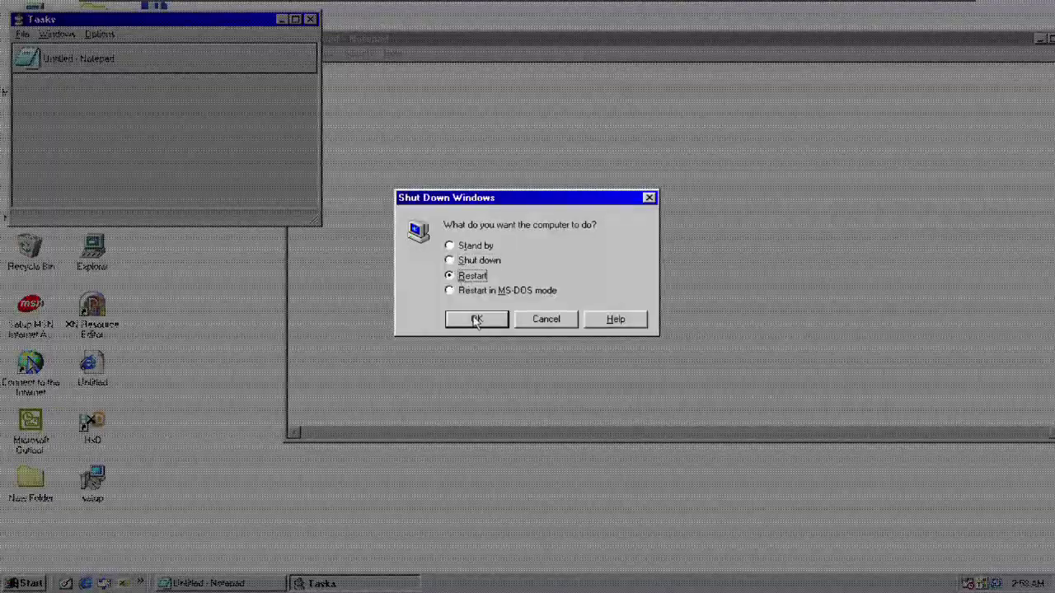
pyautogui.click(476, 319)
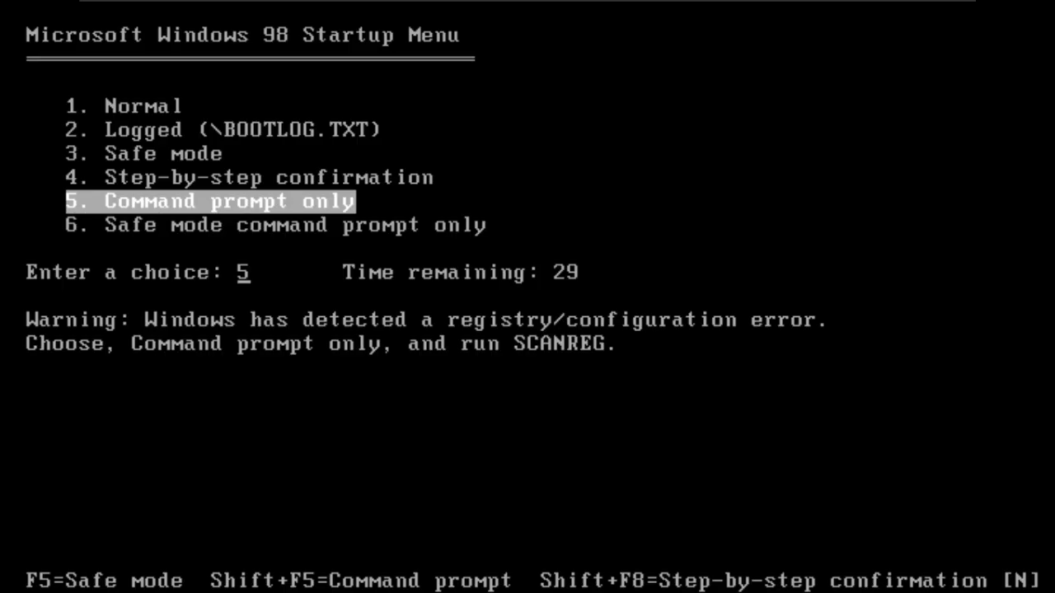
# - Boot with the Normal option in the Windows 98 Startup Menu
pyautogui.press('Up')
pyautogui.press('Up')
pyautogui.press('Up')
pyautogui.press('Up')
pyautogui.press('Return')
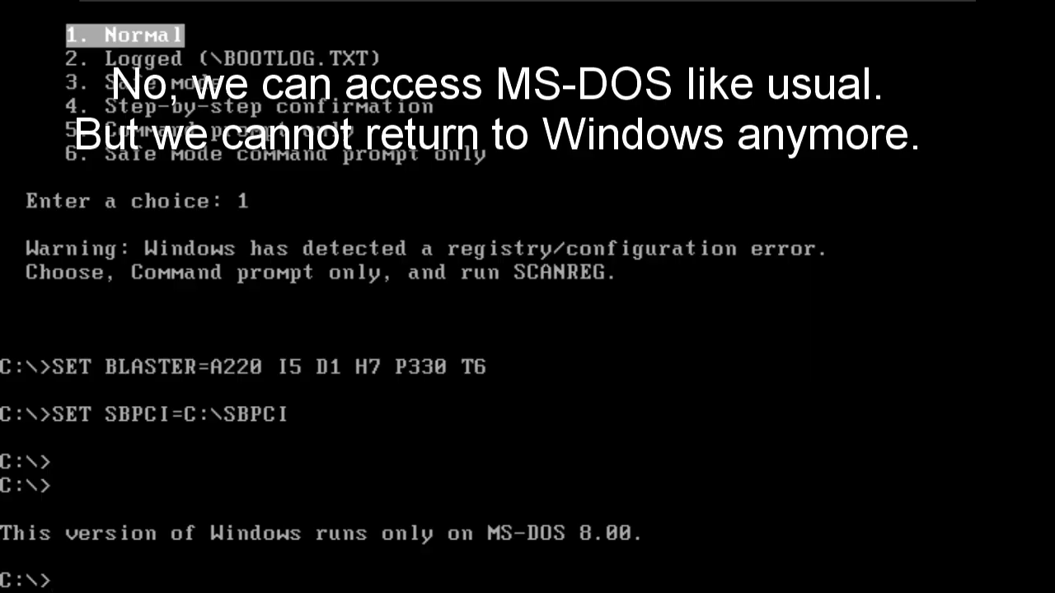
# - Try to start Windows from the C: prompt with the win command, repeating it once
pyautogui.press('Return')
pyautogui.write('win')
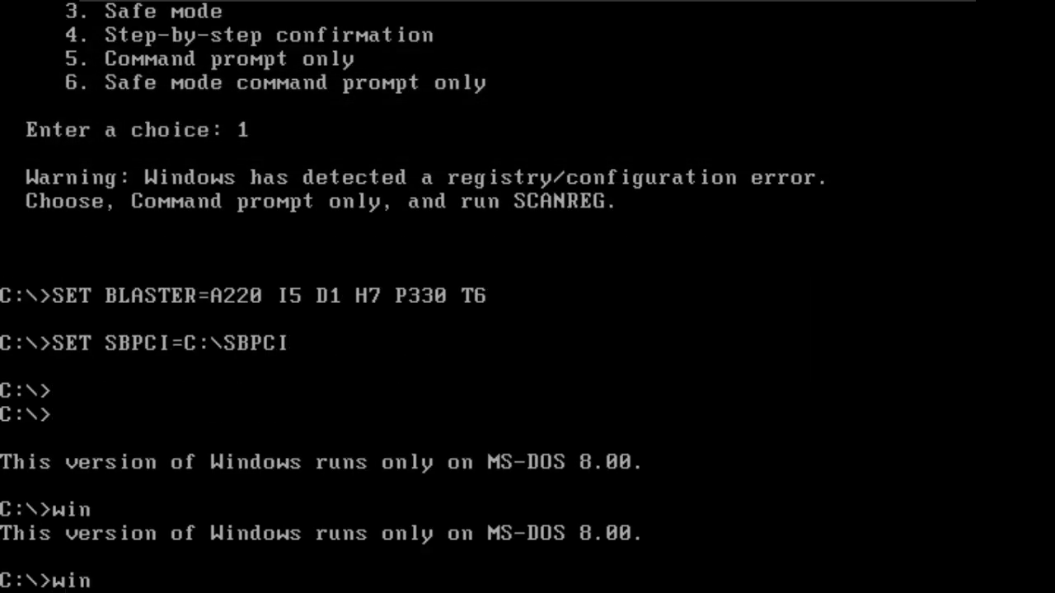
pyautogui.press('Return')
# - Check the DOS and Windows versions with the ver and winver commands
pyautogui.write('ver')
pyautogui.press('Return')
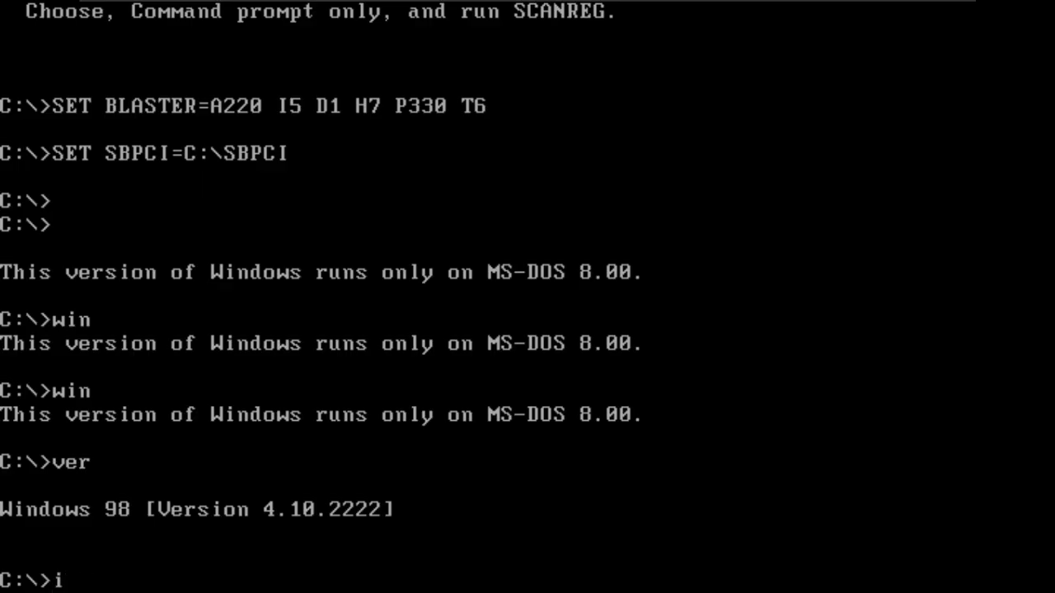
pyautogui.write('winver')
pyautogui.press('Return')
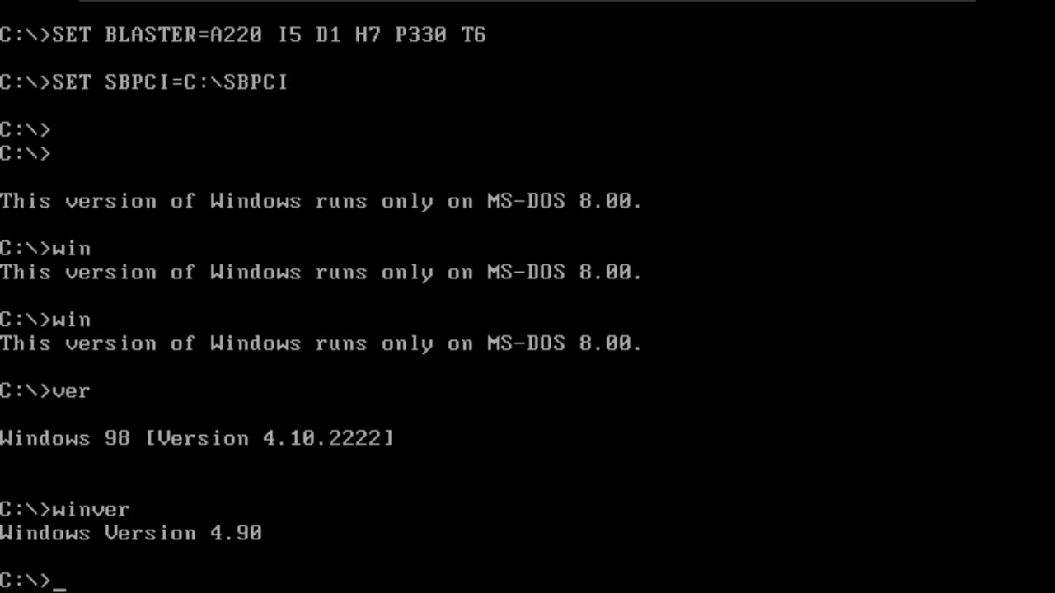
# - Try to leave the command prompt with exit and restart the machine with reboot
pyautogui.write('exit')
pyautogui.press('Return')
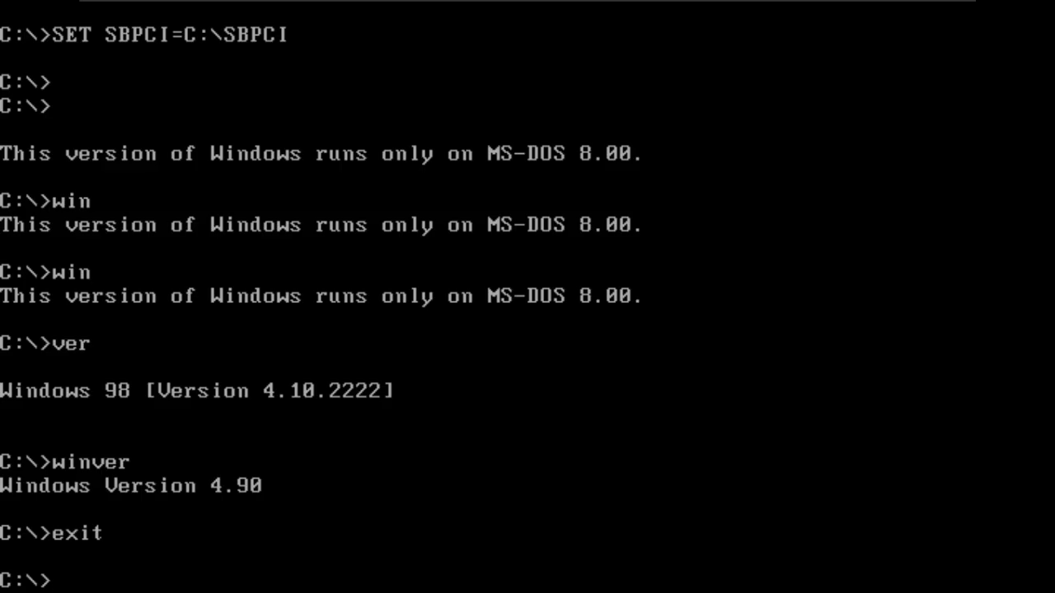
pyautogui.write('reboot')
pyautogui.press('Return')
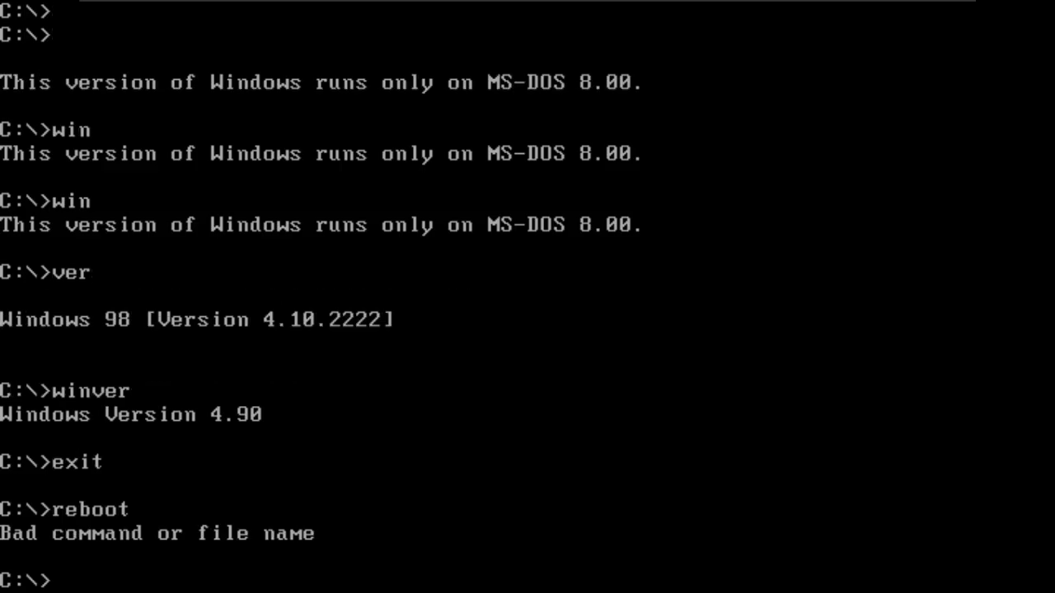
# - Clear the screen with cls and try to switch to drive A:
pyautogui.write('cls')
pyautogui.press('Return')
pyautogui.write('a:')
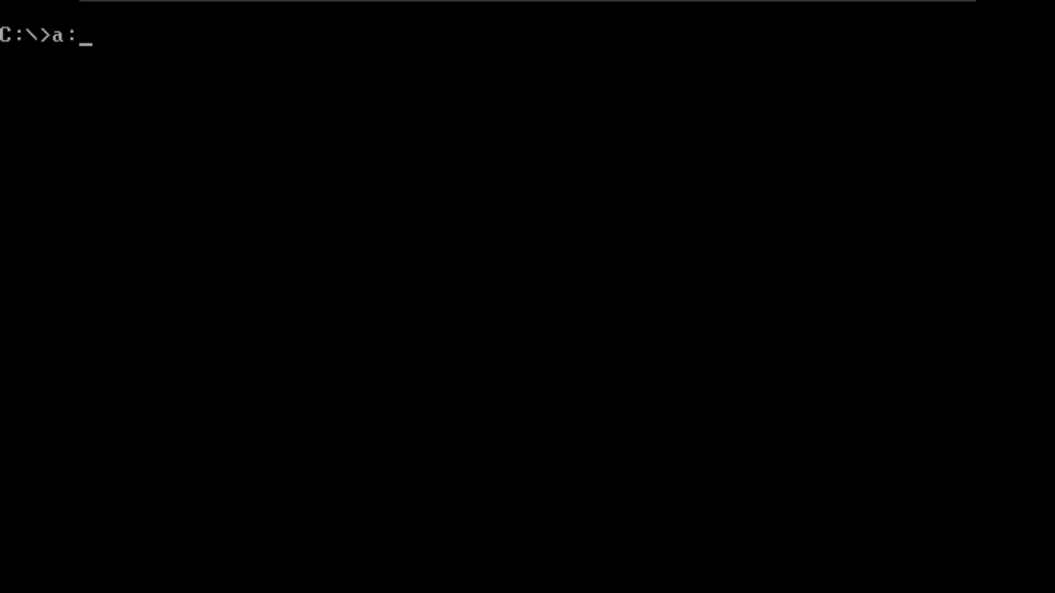
pyautogui.press('Return')
# - Switch to drive D: and try to run setup from its root
pyautogui.write('d:')
pyautogui.press('Return')
pyautogui.write('dr')
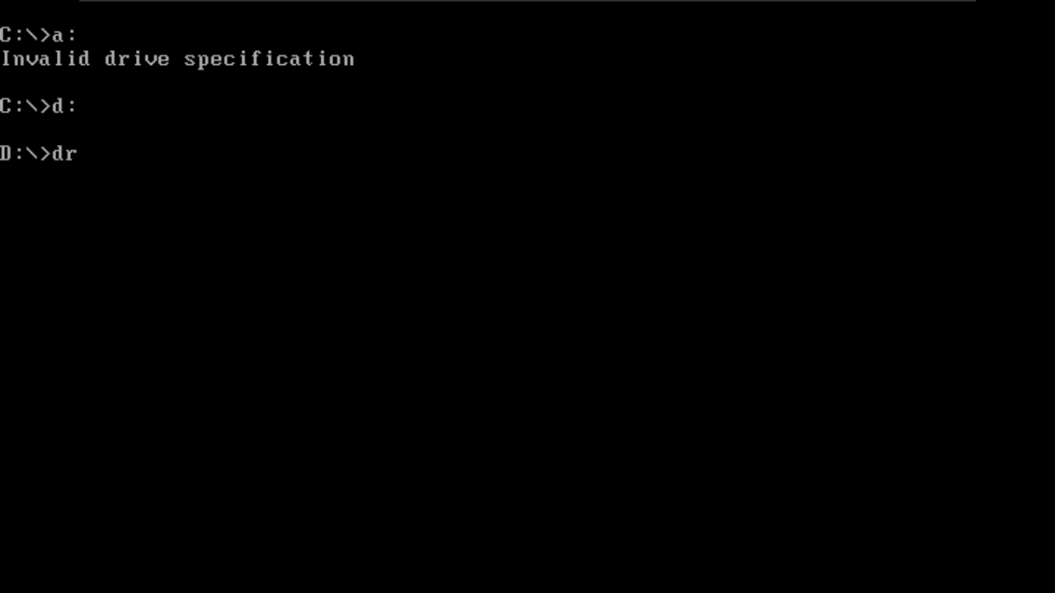
pyautogui.press('BackSpace')
pyautogui.press('BackSpace')
pyautogui.write('setup')
pyautogui.press('Return')
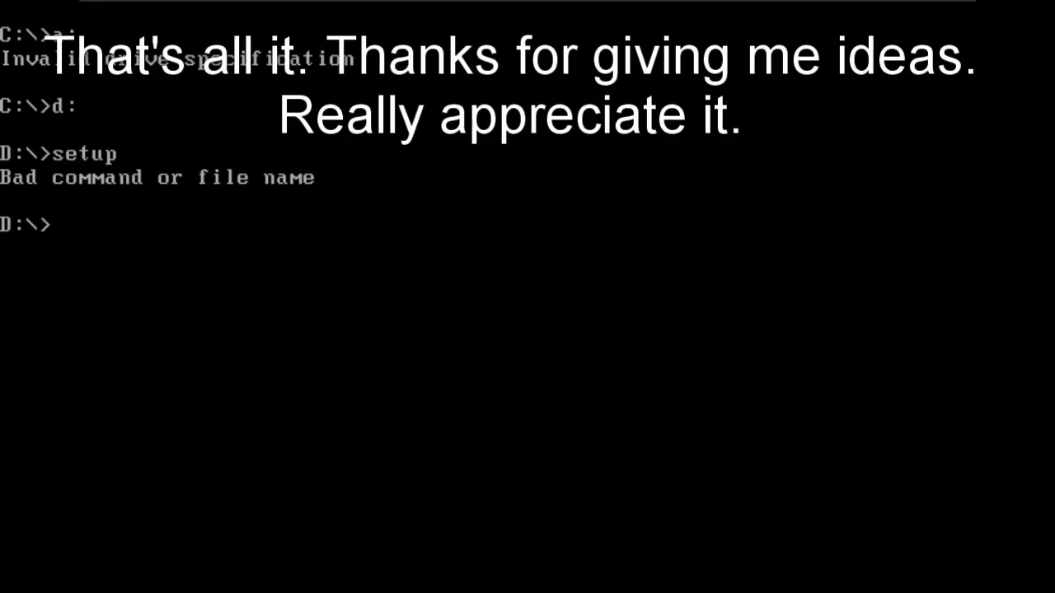
# - Return to drive C: and list the contents of its root directory
pyautogui.write('c:')
pyautogui.press('Return')
pyautogui.write('dir')
pyautogui.press('Return')
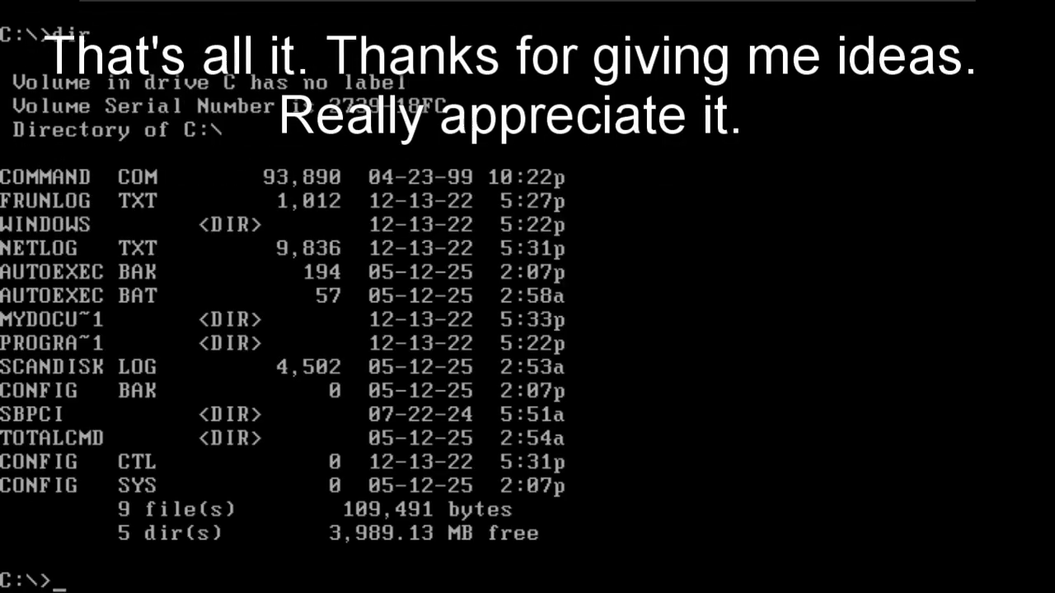
# - Try to run totalcmd from the C: root and enter the command for changing into the TOTALCMD folder
pyautogui.write('totalcmd')
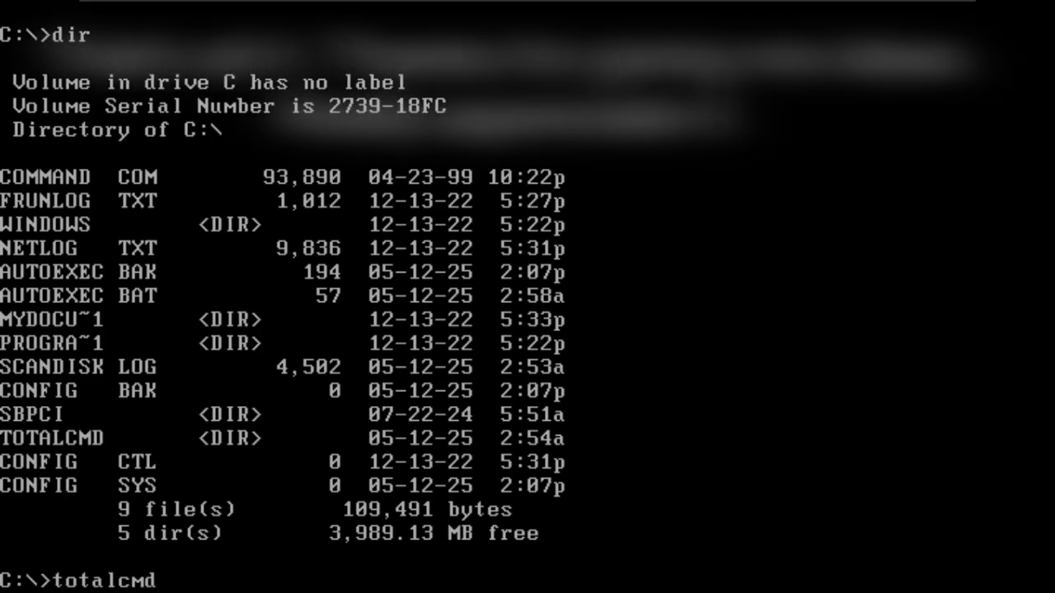
pyautogui.press('Return')
pyautogui.write('cd totalc')
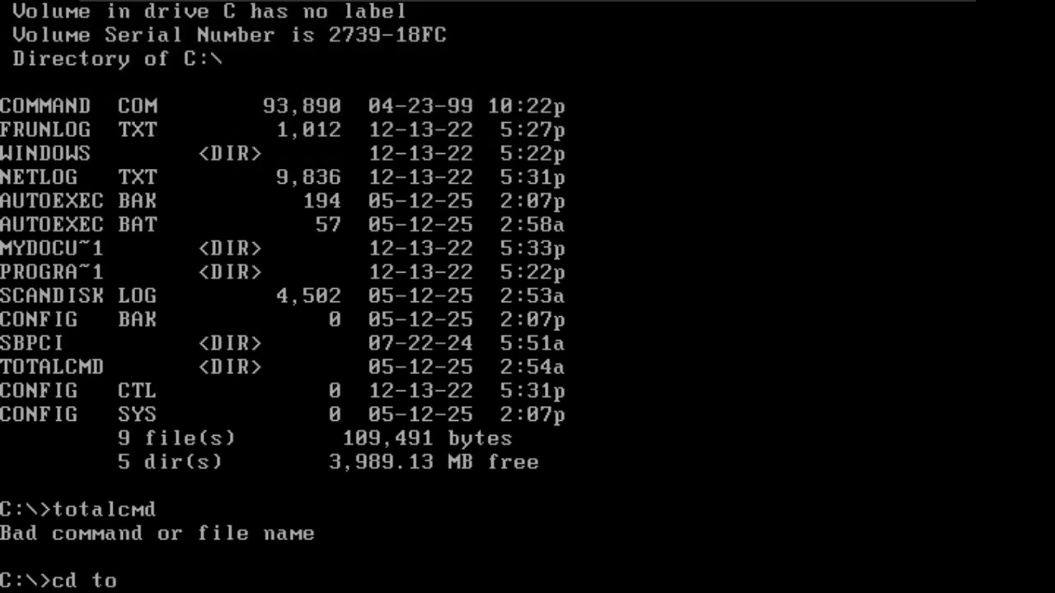